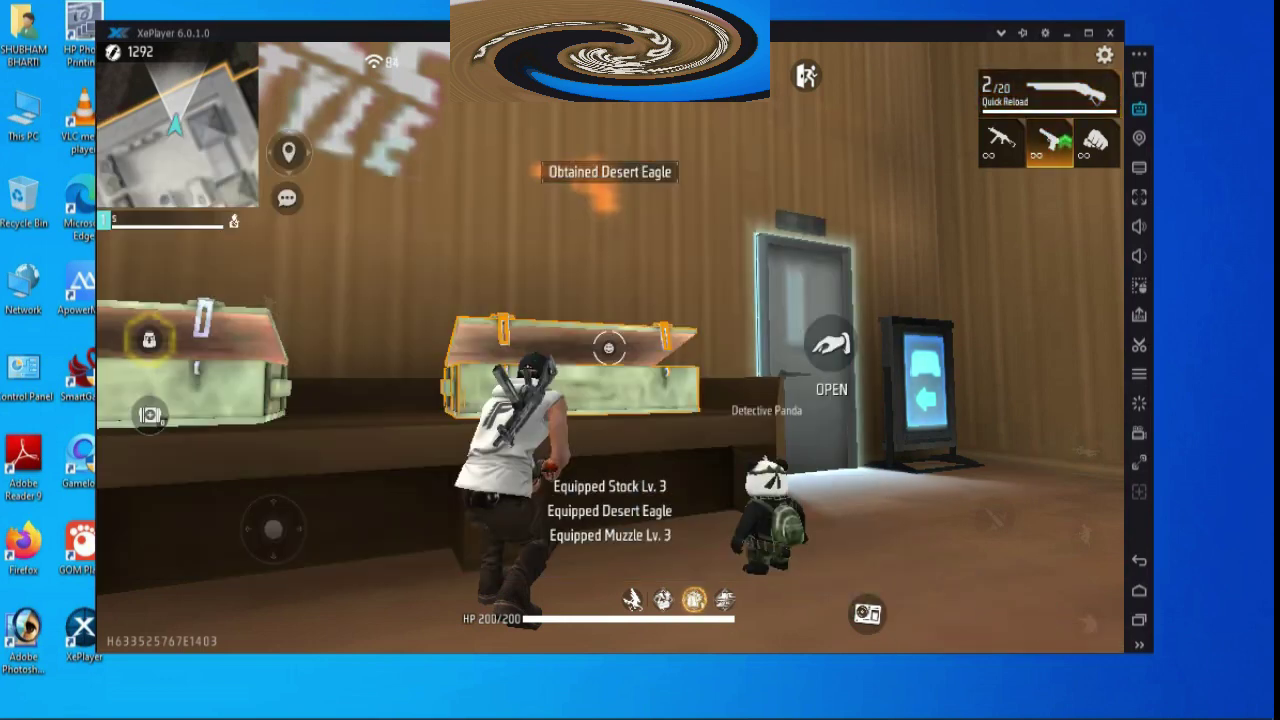
Run the character through the training hall to the indoor shooting range
{"action": "key", "text": "w"}
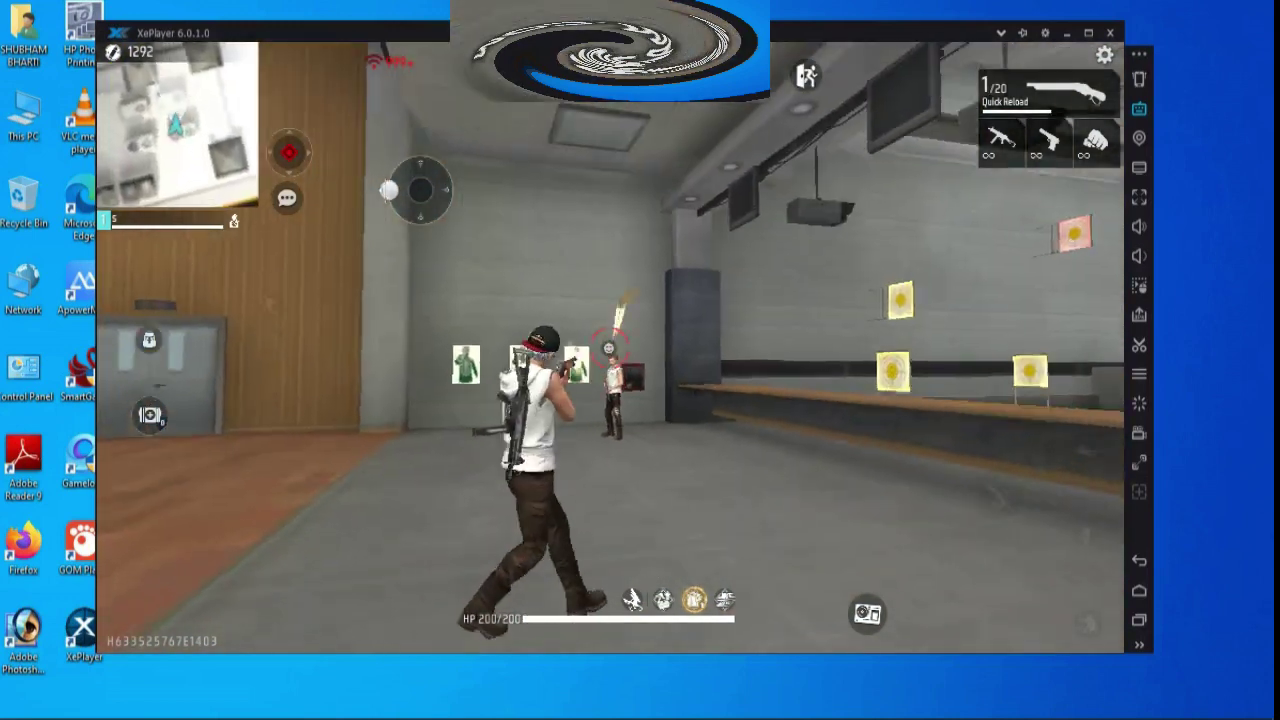
{"action": "key", "text": "w"}
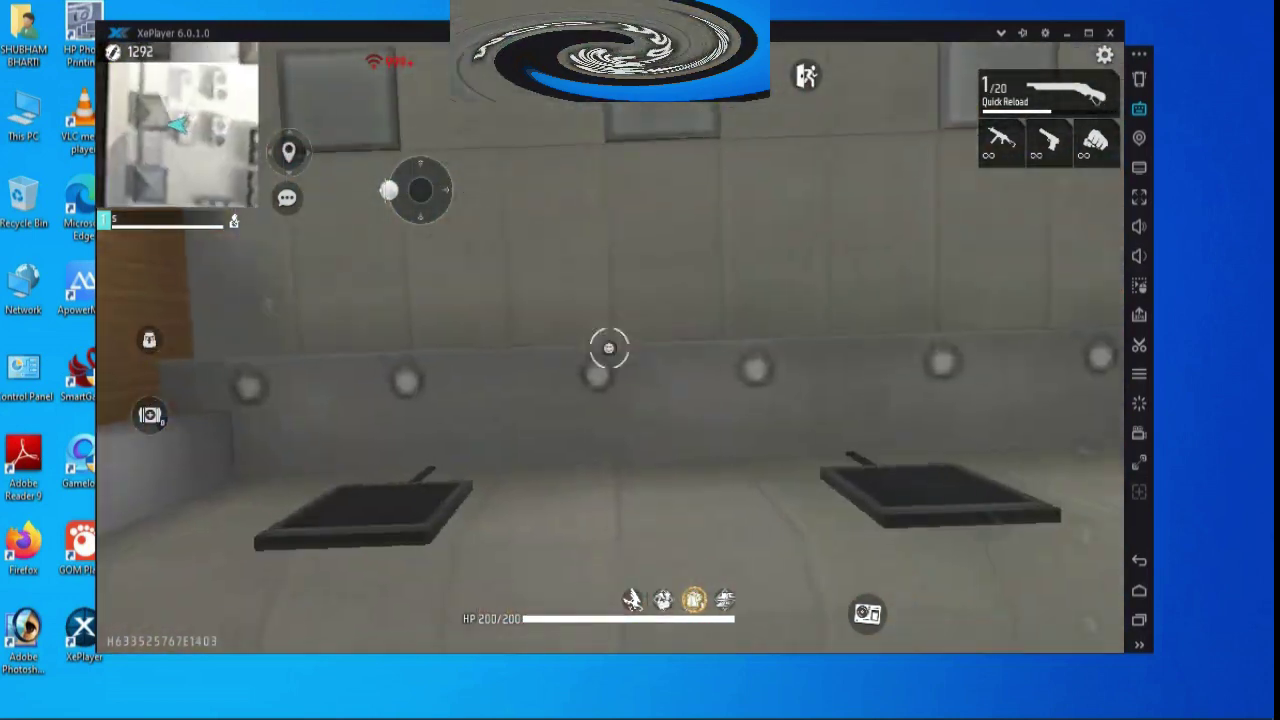
{"action": "key", "text": "w"}
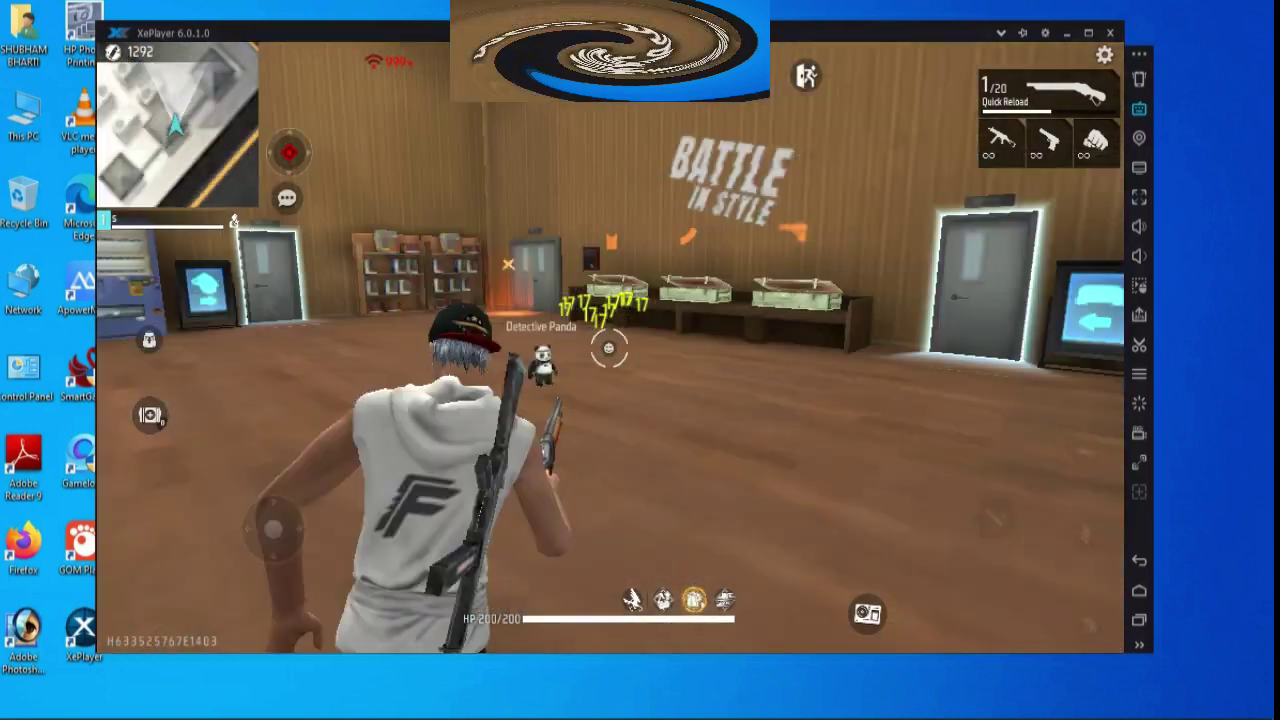
{"action": "key", "text": "w"}
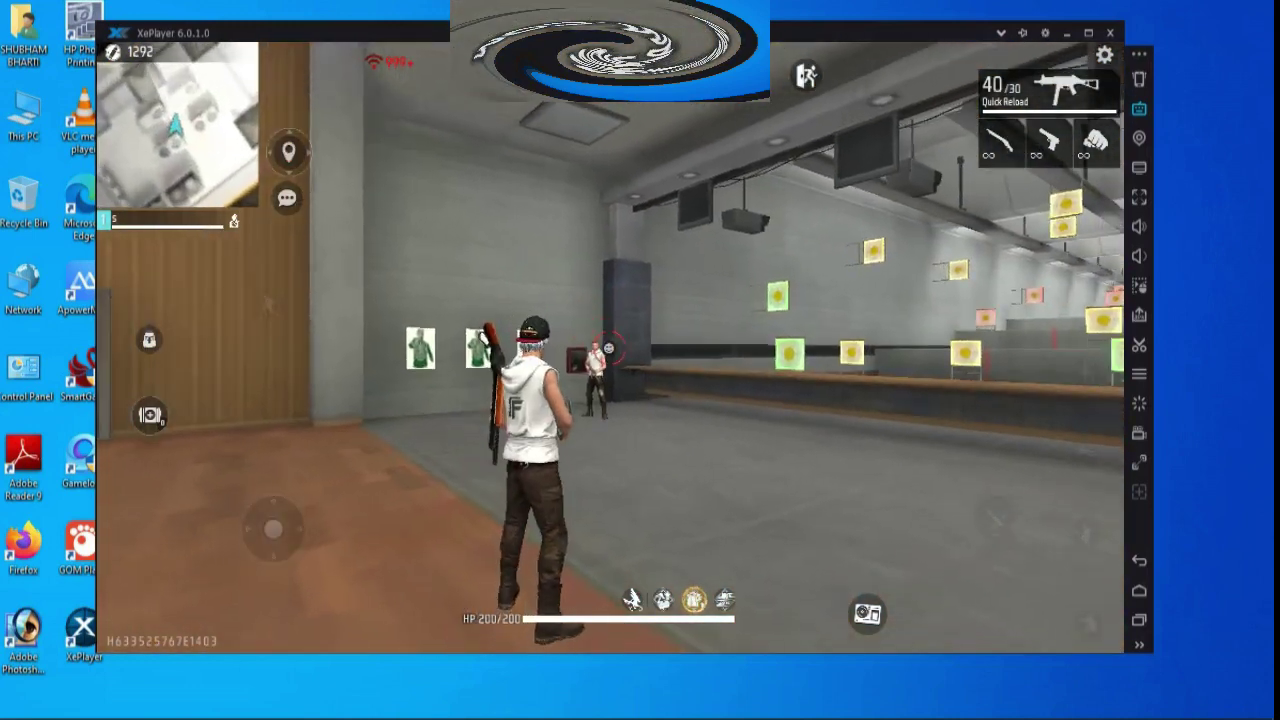
Fire at the practice dummy through the submachine gun's scope, reload, and shoot the dummy again at close range
{"action": "right_click", "coordinate": [608, 347]}
{"action": "left_click", "coordinate": [608, 347]}
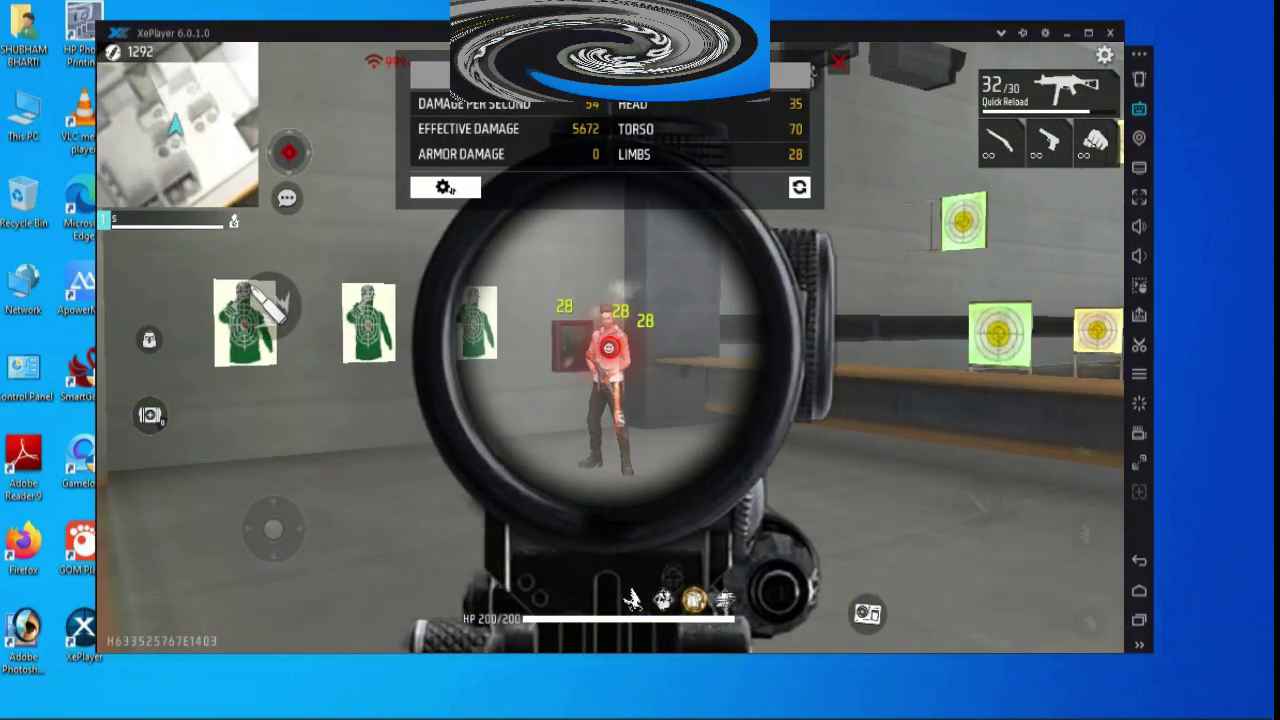
{"action": "right_click", "coordinate": [608, 347]}
{"action": "key", "text": "w"}
{"action": "key", "text": "r"}
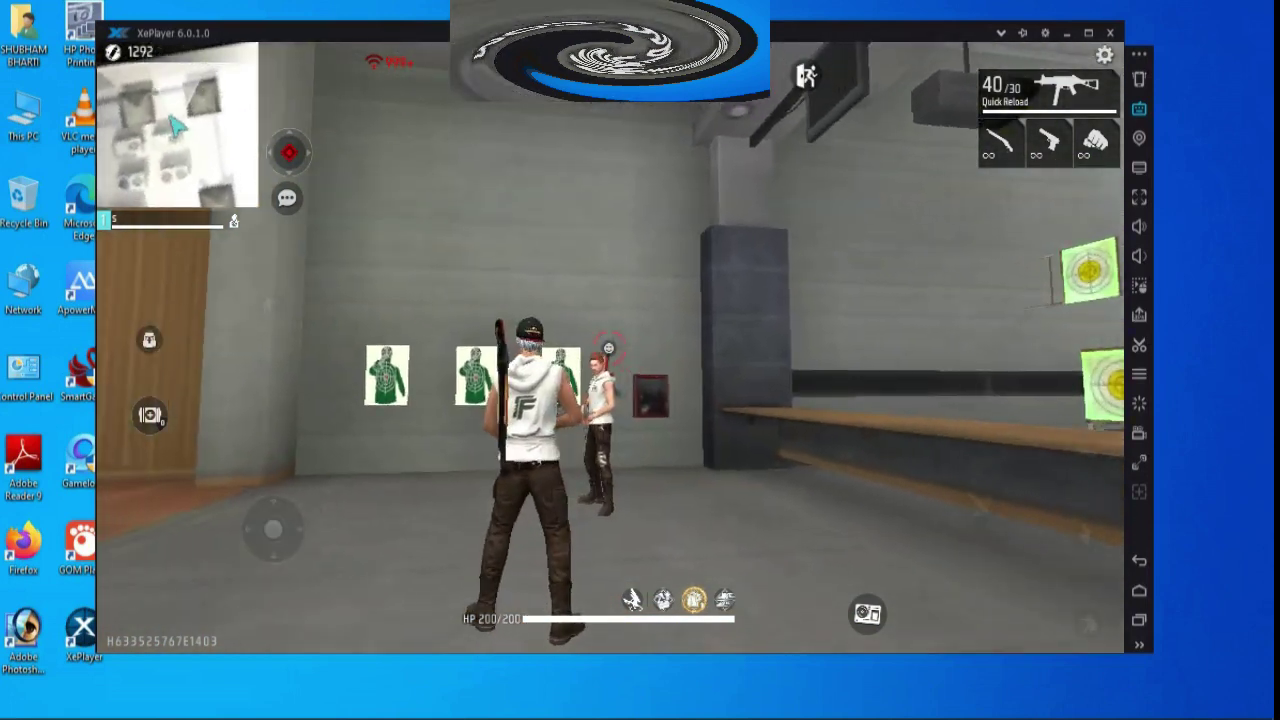
{"action": "left_click", "coordinate": [608, 347]}
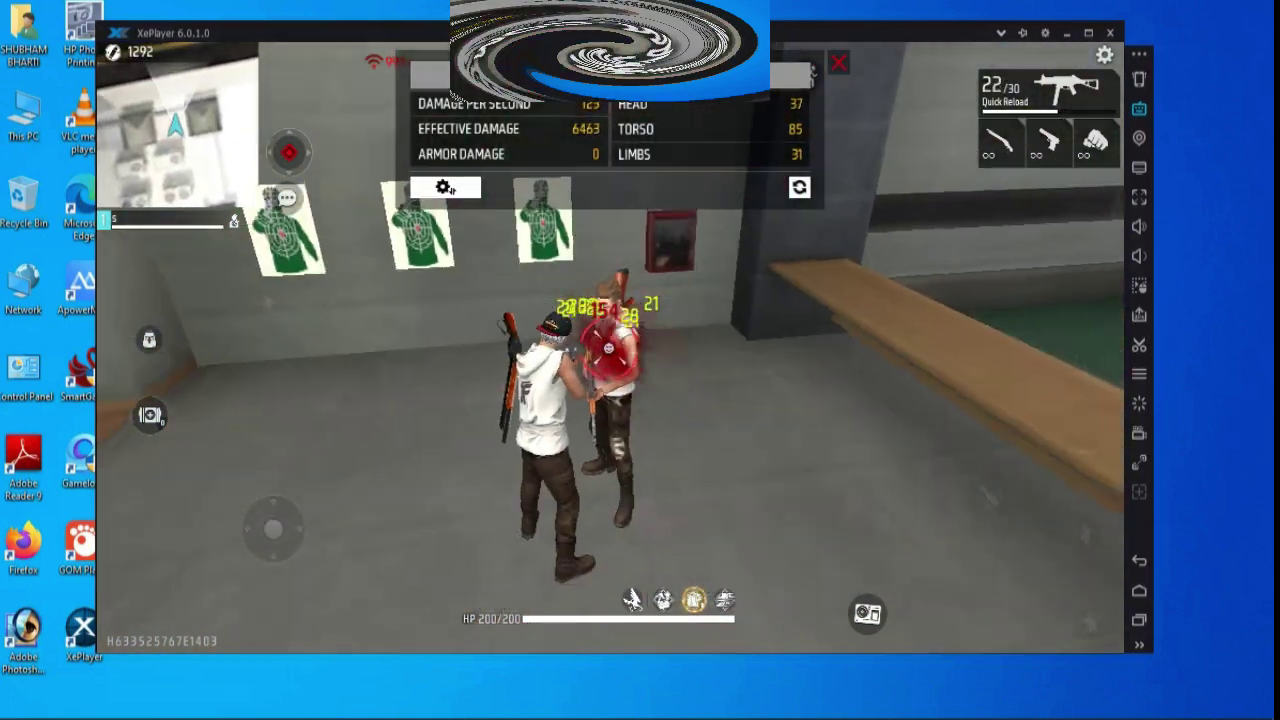
{"action": "left_click", "coordinate": [608, 347]}
{"action": "key", "text": "2"}
{"action": "key", "text": "3"}
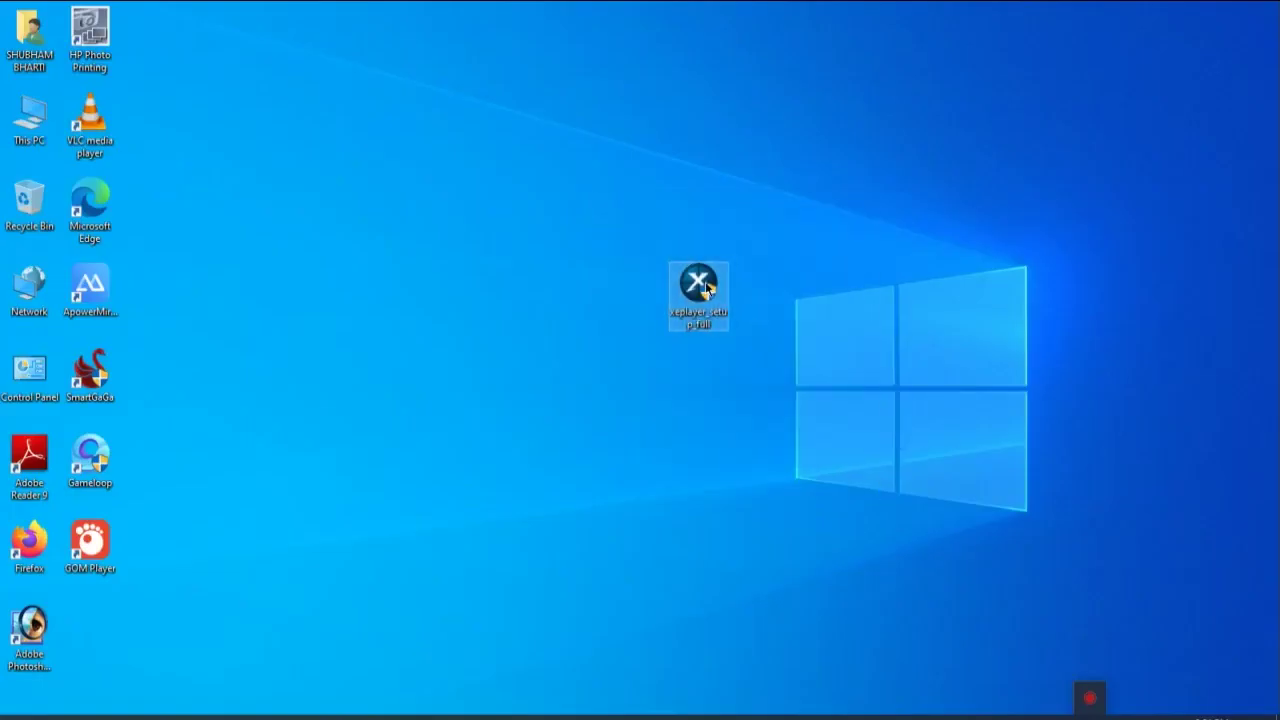
Run the xeplayer_setup_full installer from the desktop with administrator rights
{"action": "right_click", "coordinate": [683, 283]}
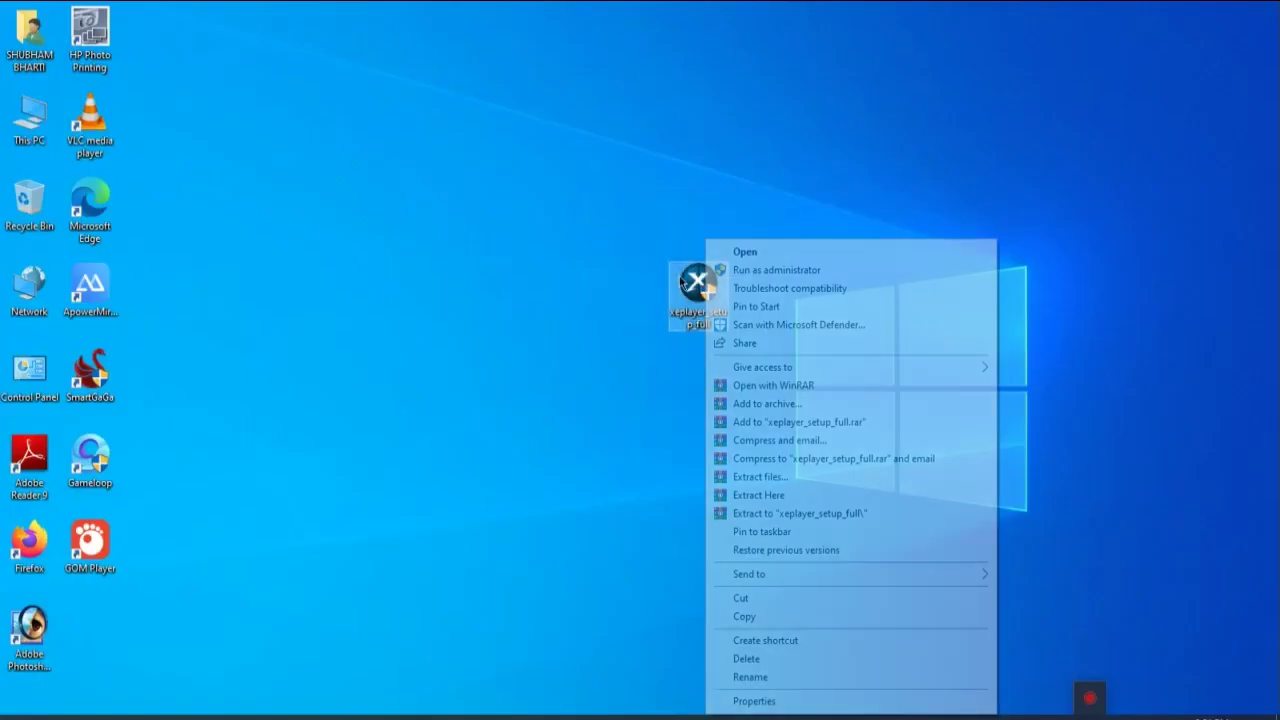
{"action": "left_click", "coordinate": [752, 271]}
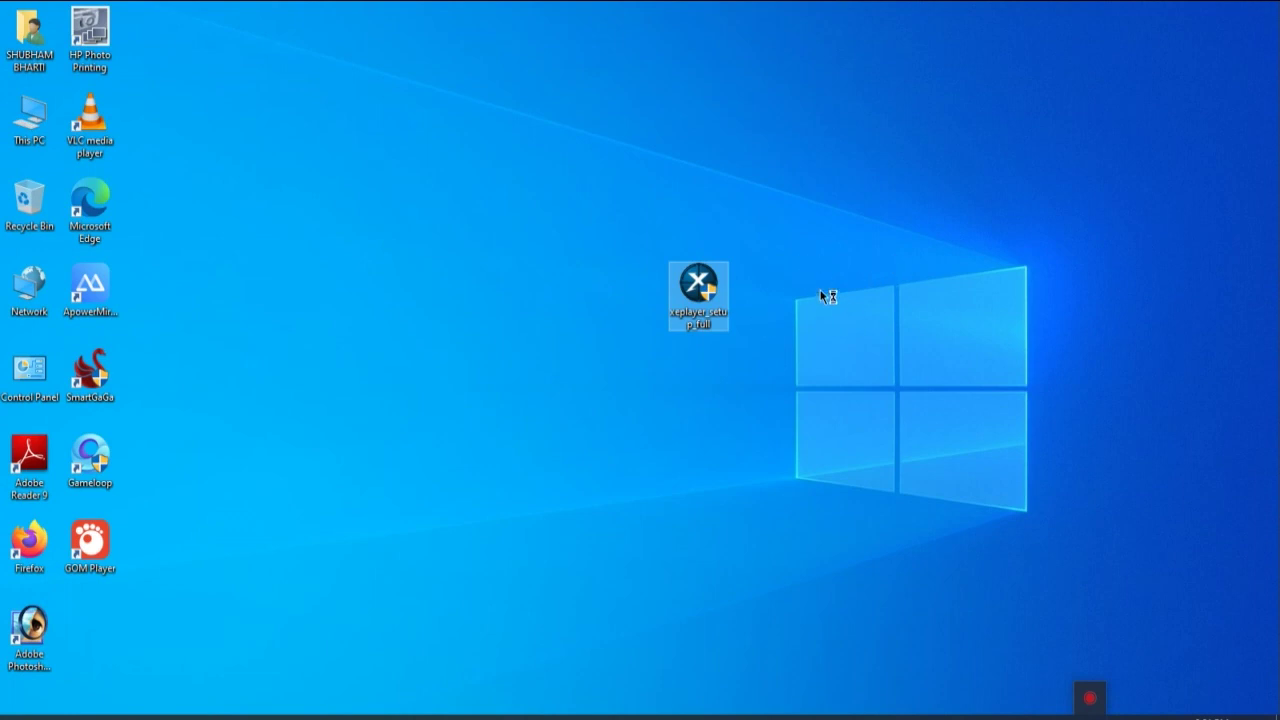
{"action": "left_click", "coordinate": [548, 481]}
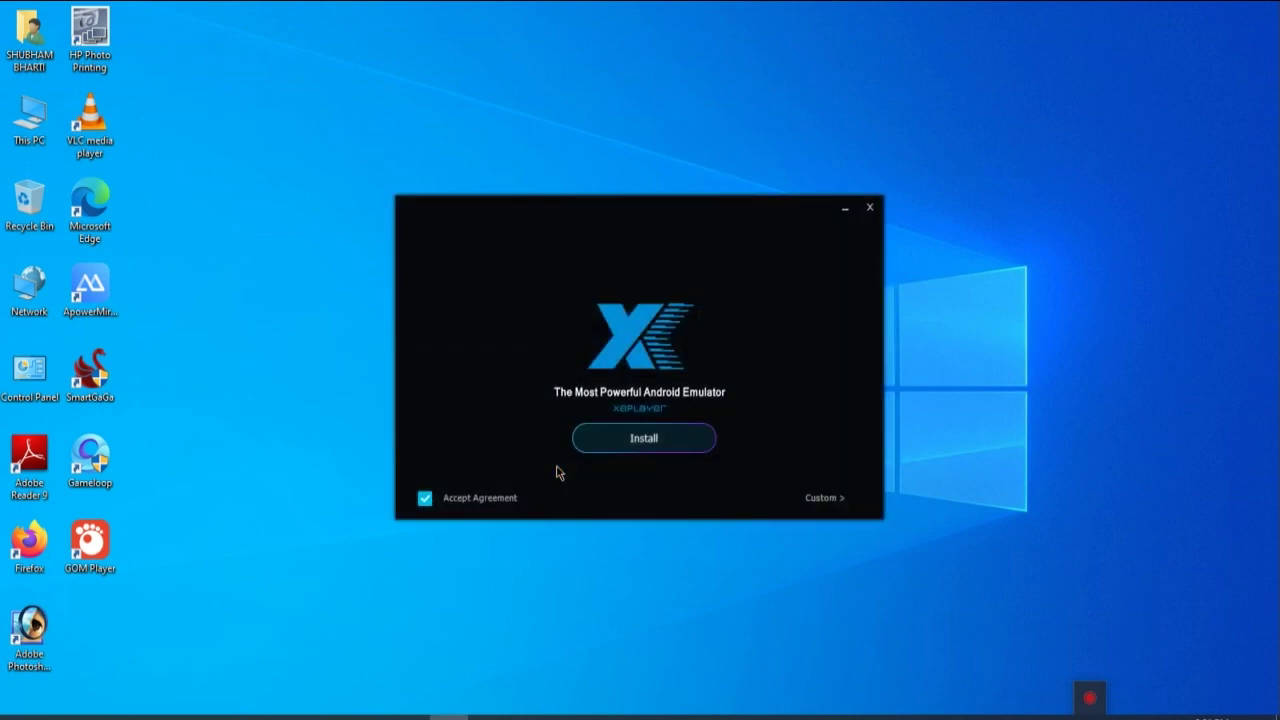
Set the installation location to New Volume (G:) in the installer's custom options
{"action": "left_click", "coordinate": [828, 498]}
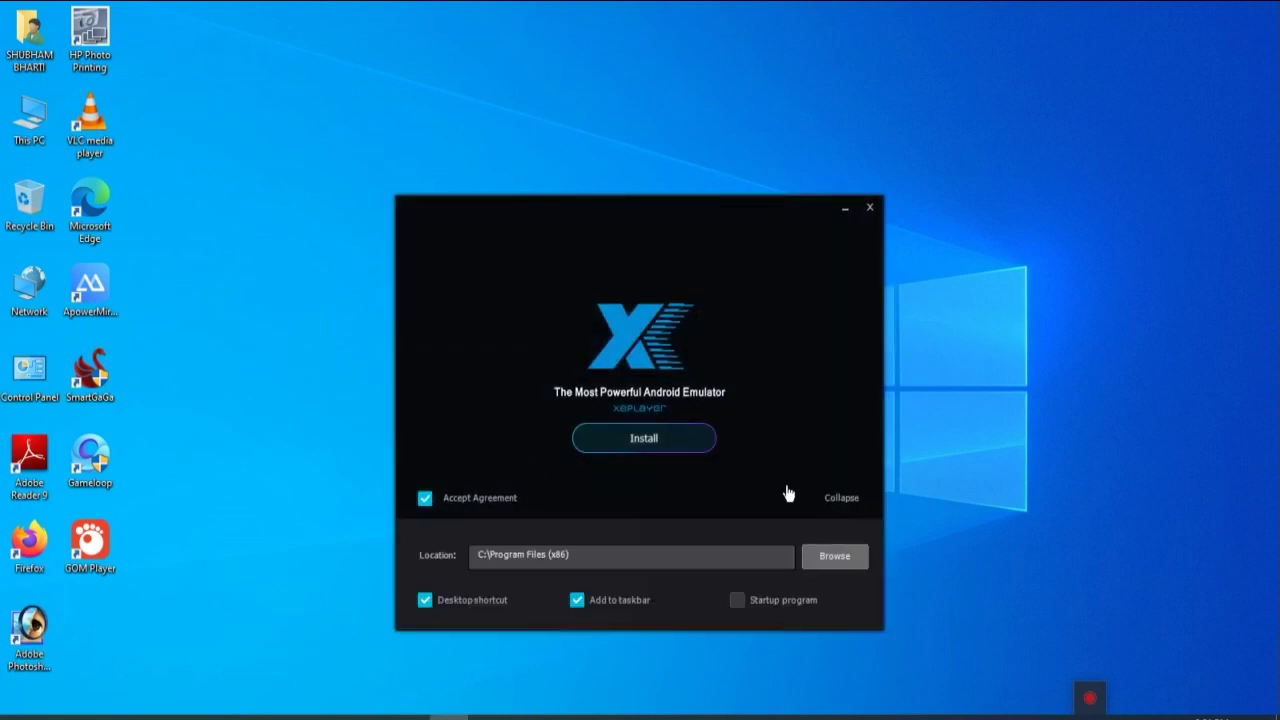
{"action": "left_click", "coordinate": [825, 557]}
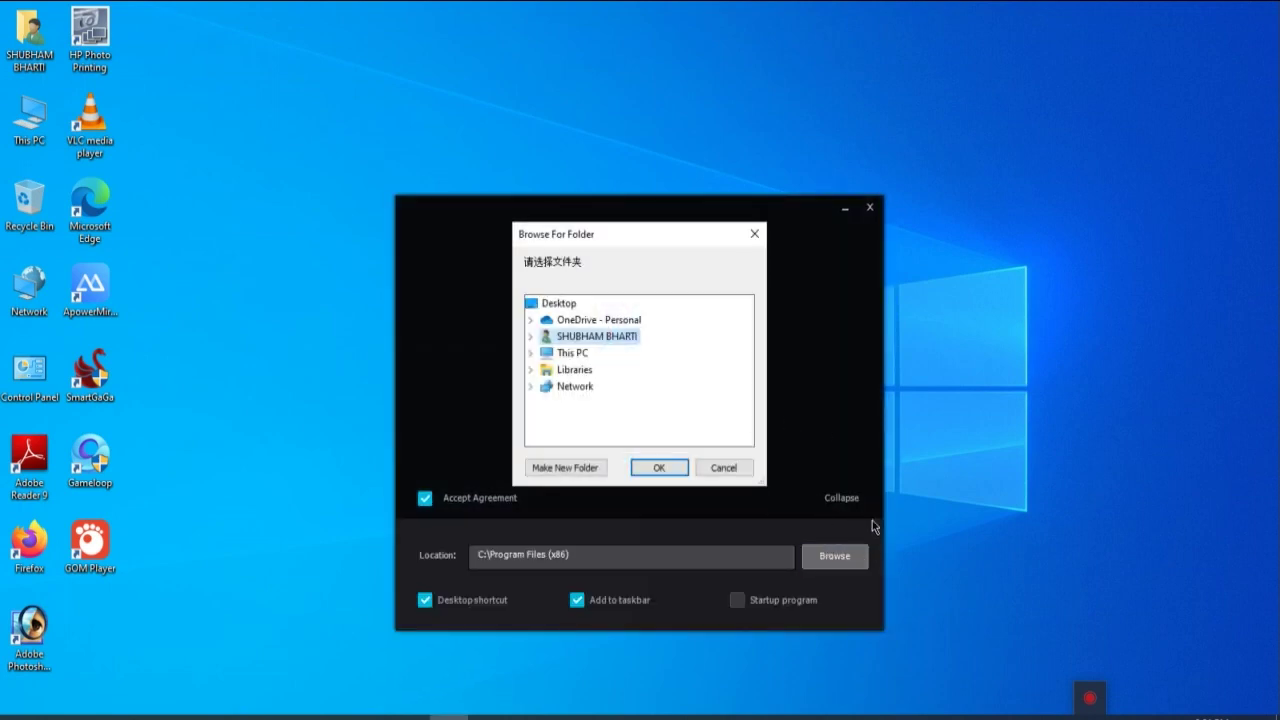
{"action": "left_click", "coordinate": [588, 356]}
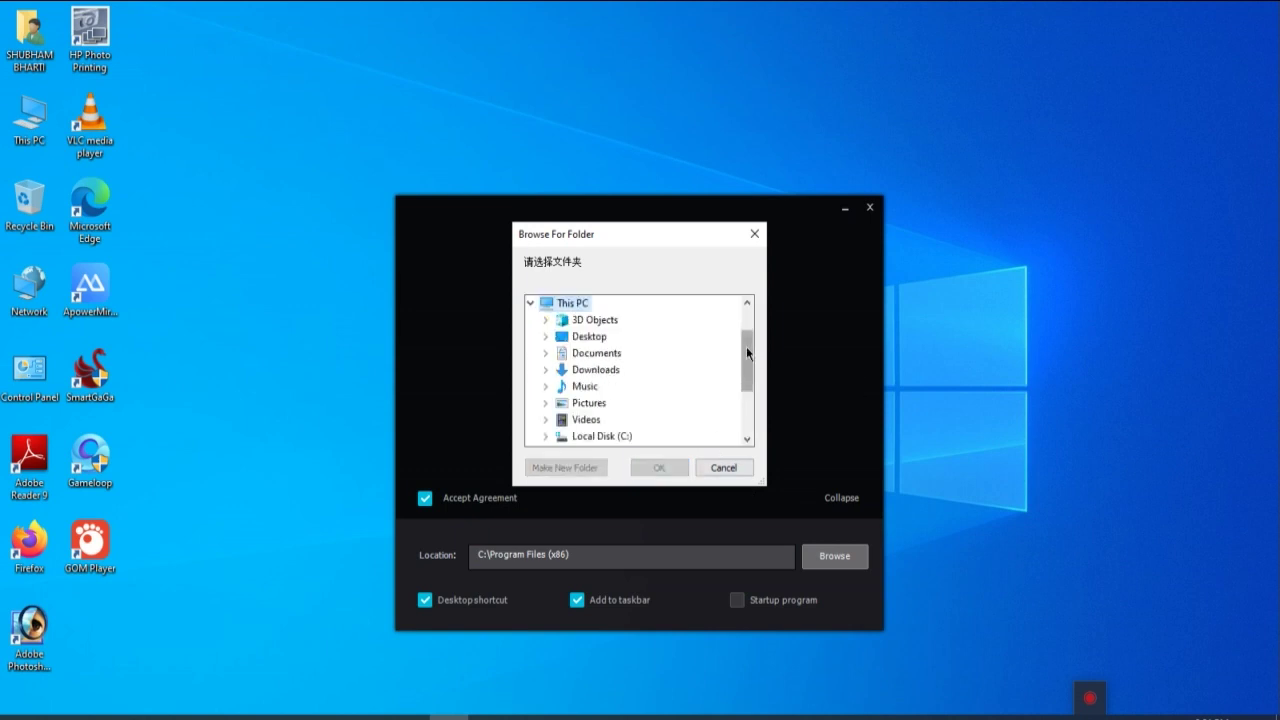
{"action": "scroll", "coordinate": [746, 346], "scroll_direction": "down", "scroll_amount": 2}
{"action": "left_click", "coordinate": [621, 386]}
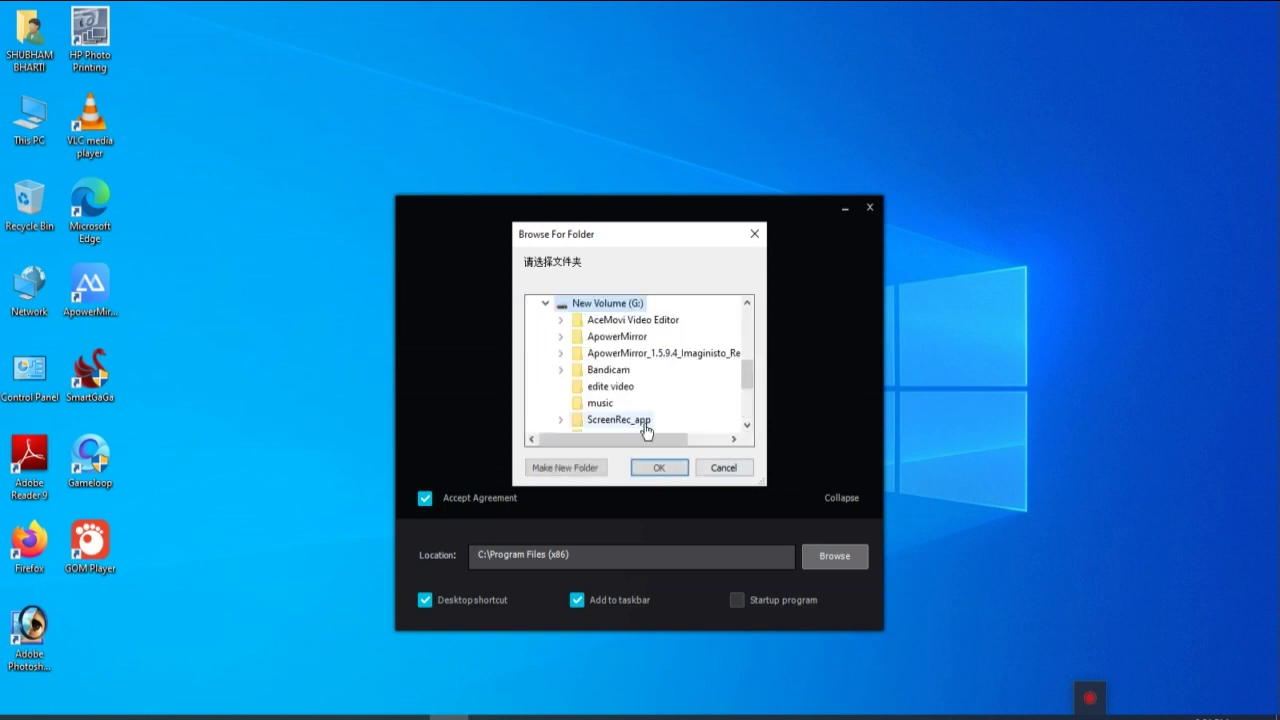
{"action": "left_click", "coordinate": [660, 468]}
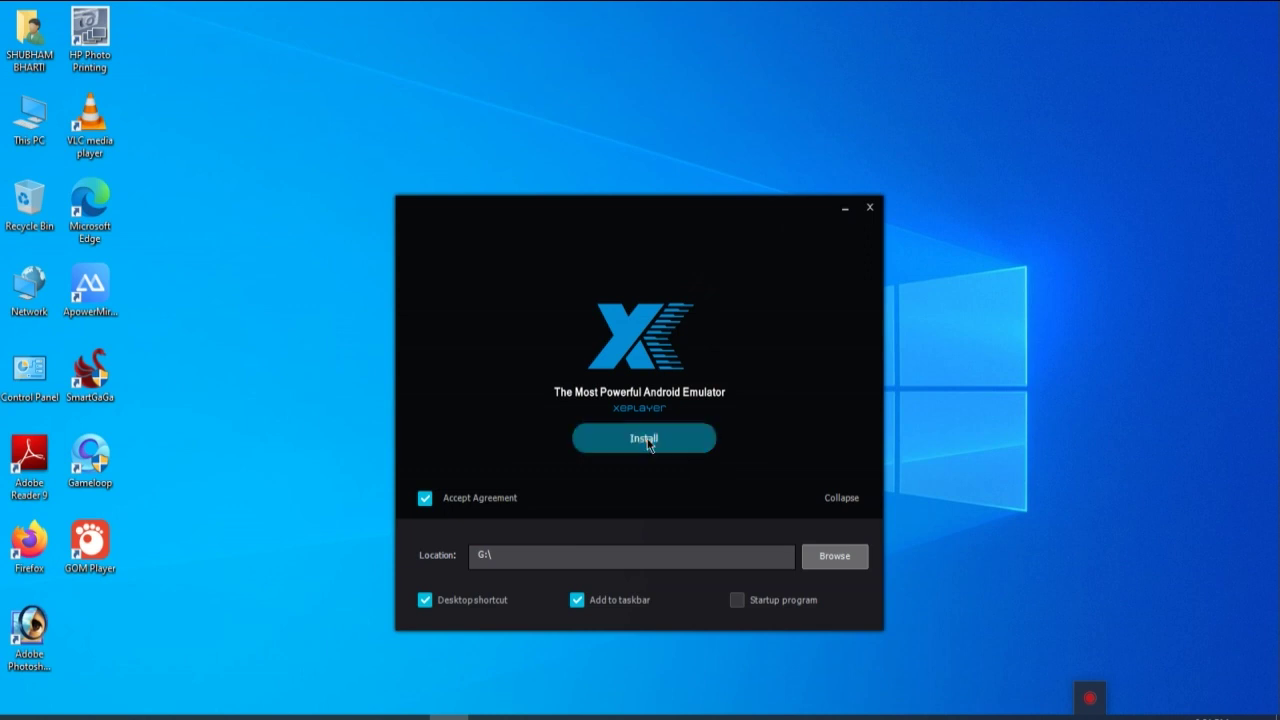
Install XePlayer on the chosen drive and finish the installer
{"action": "left_click", "coordinate": [651, 443]}
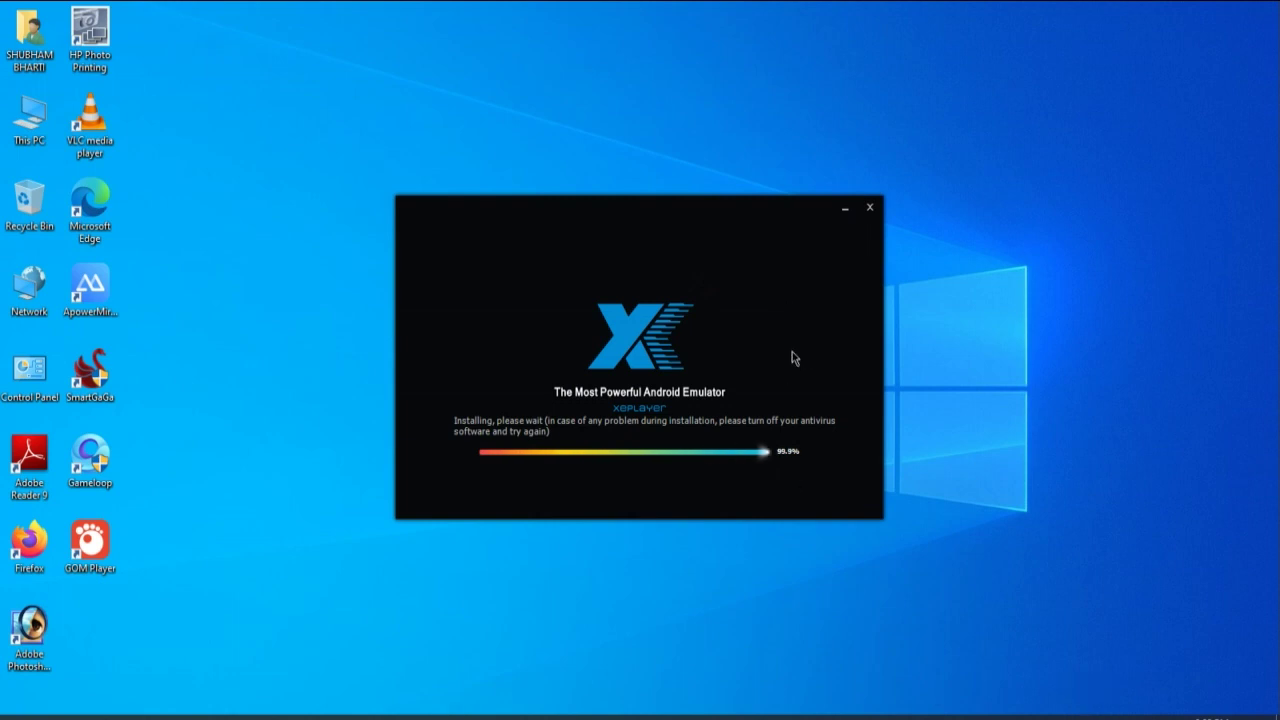
{"action": "left_click", "coordinate": [646, 448]}
{"action": "right_click", "coordinate": [704, 232]}
{"action": "left_click", "coordinate": [721, 246]}
Launch XePlayer from its desktop shortcut as administrator and move its window slightly higher on the desktop
{"action": "right_click", "coordinate": [110, 627]}
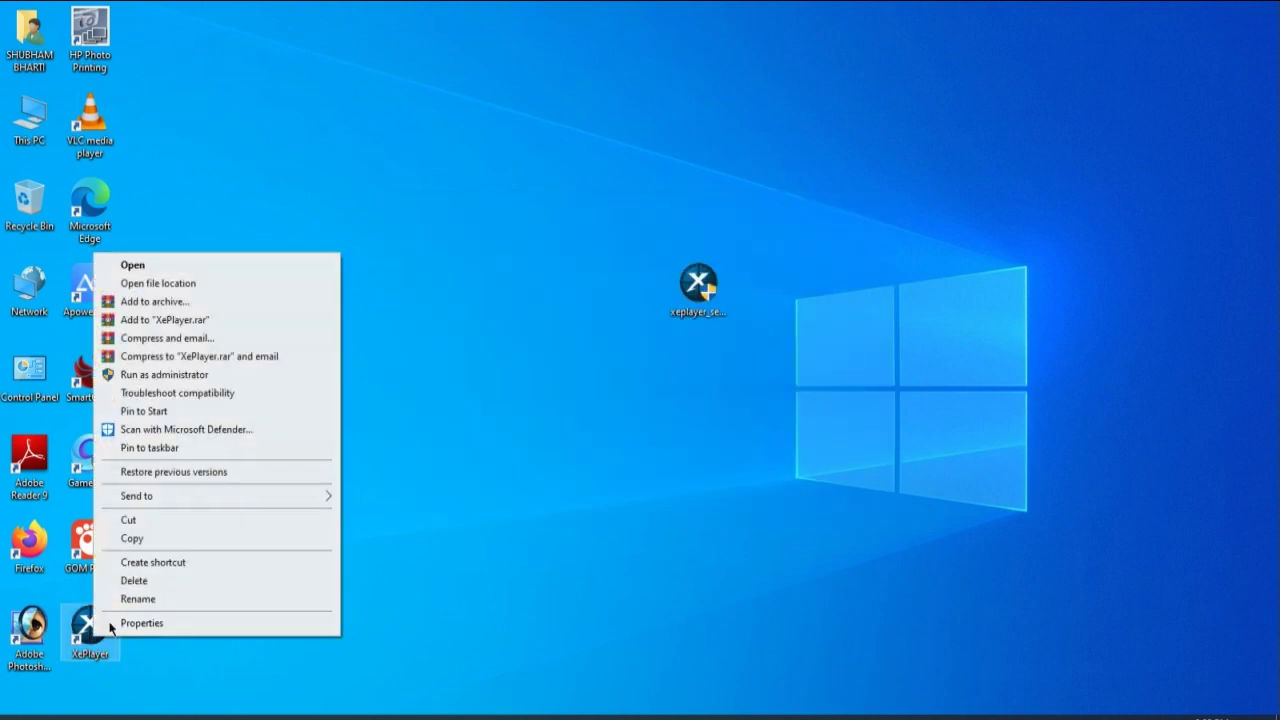
{"action": "left_click", "coordinate": [164, 374]}
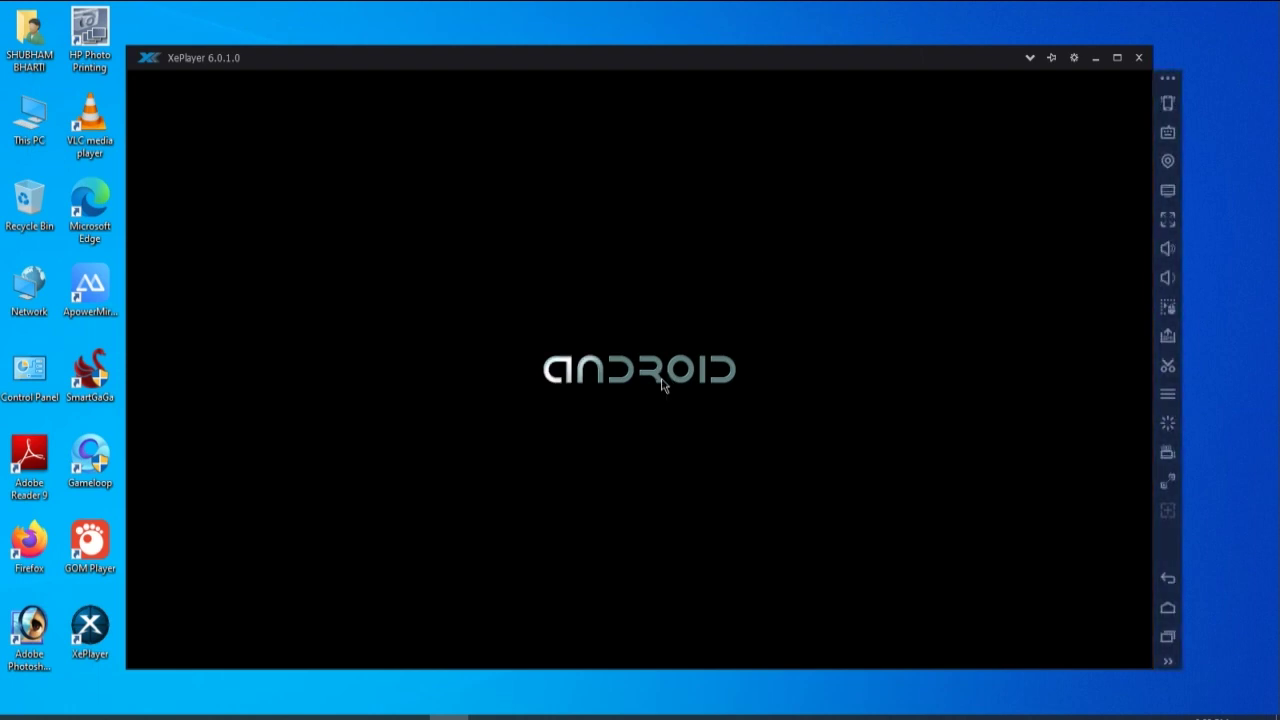
{"action": "left_click_drag", "start_coordinate": [623, 64], "coordinate": [627, 48]}
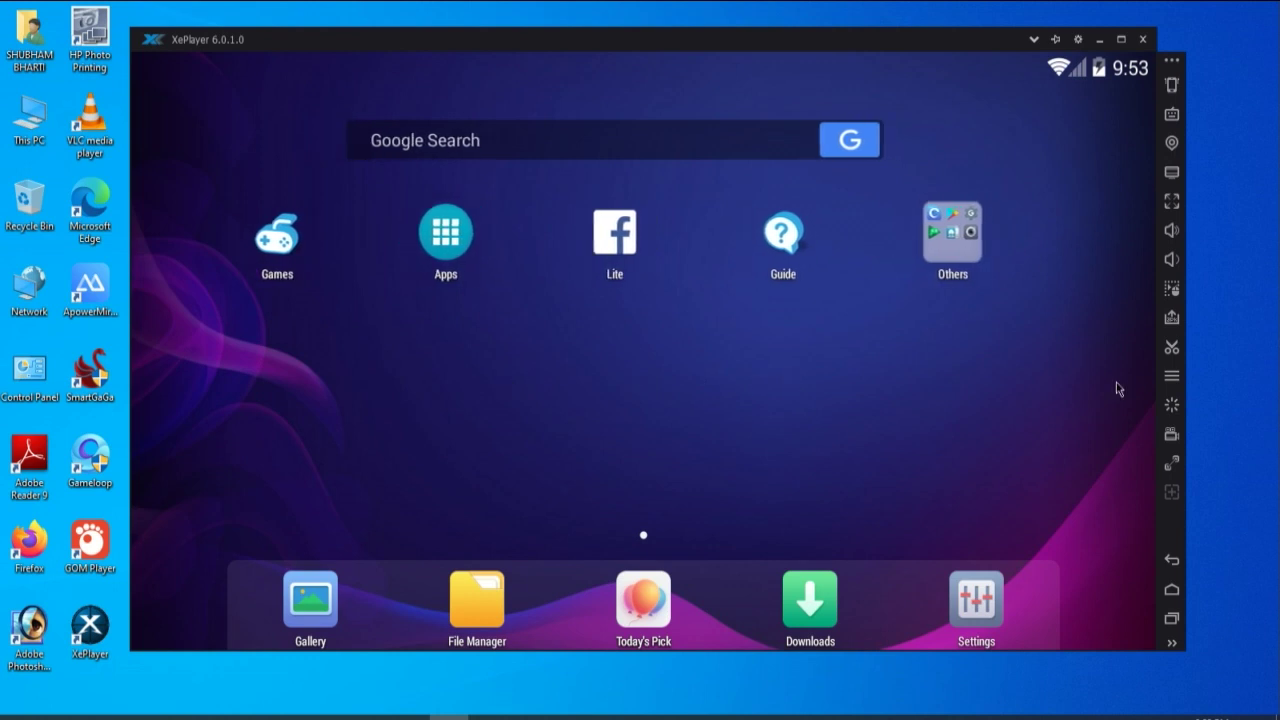
Enable root startup and set the performance to Middle, with 2 CPUs and 1024 MB of memory, in the system settings
{"action": "left_click", "coordinate": [1078, 40]}
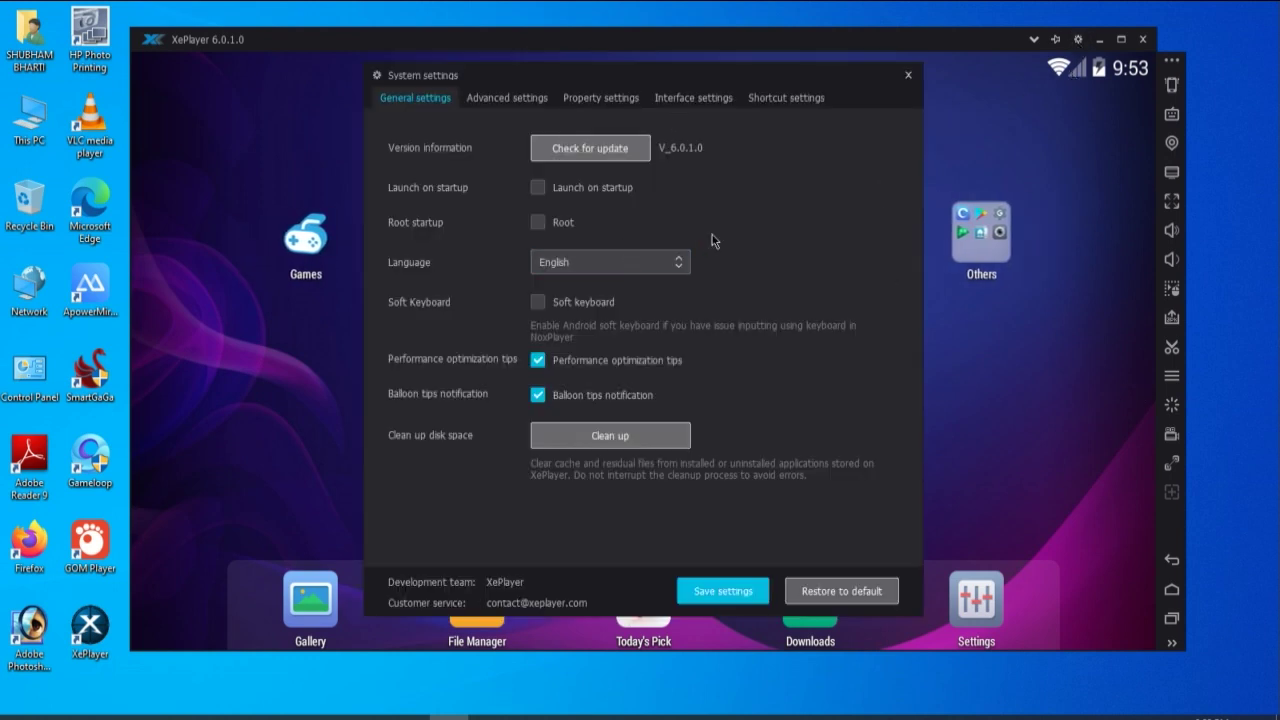
{"action": "left_click", "coordinate": [540, 222]}
{"action": "left_click", "coordinate": [512, 102]}
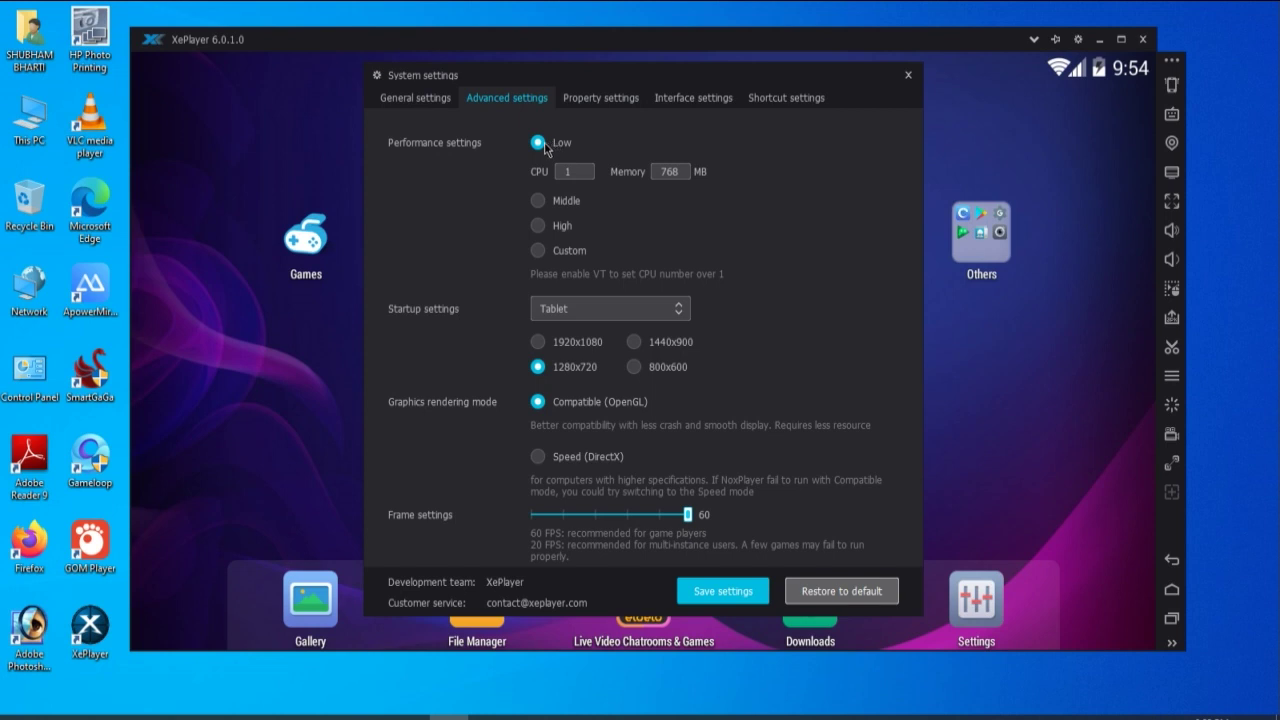
{"action": "left_click", "coordinate": [539, 201]}
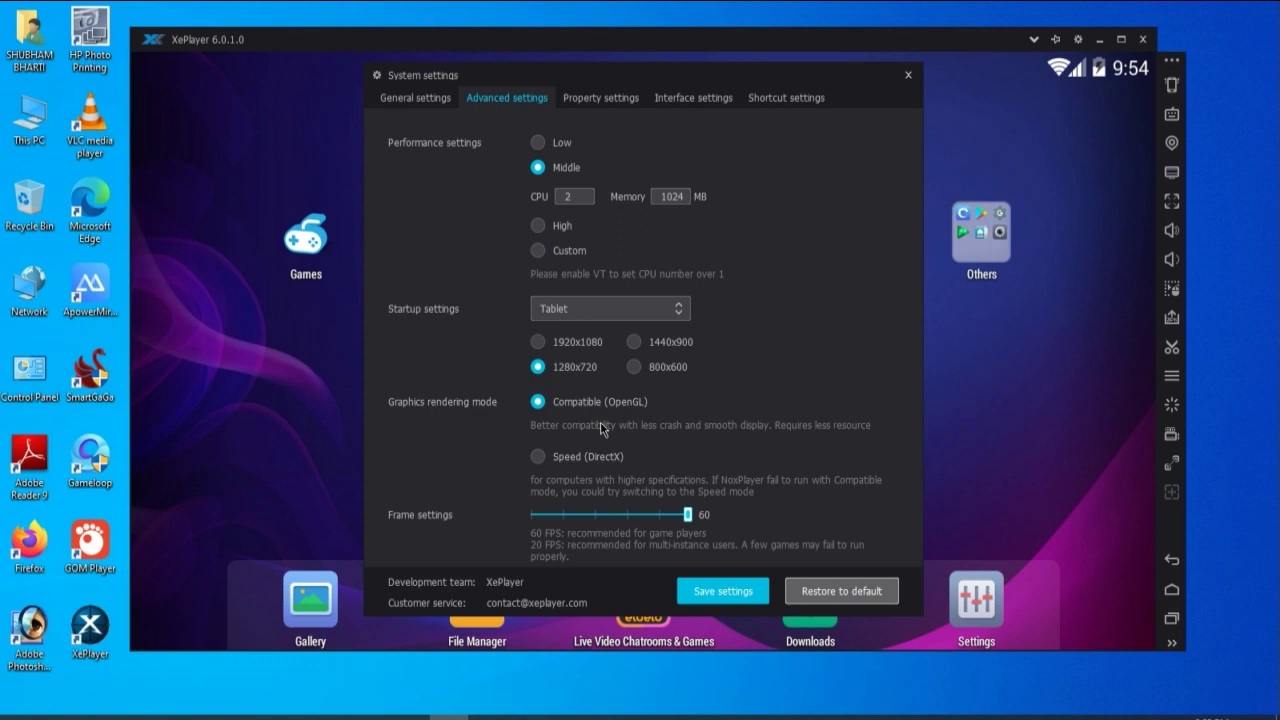
Review the property, interface and shortcut settings, save the changed settings and restart XePlayer
{"action": "left_click", "coordinate": [606, 104]}
{"action": "left_click", "coordinate": [698, 104]}
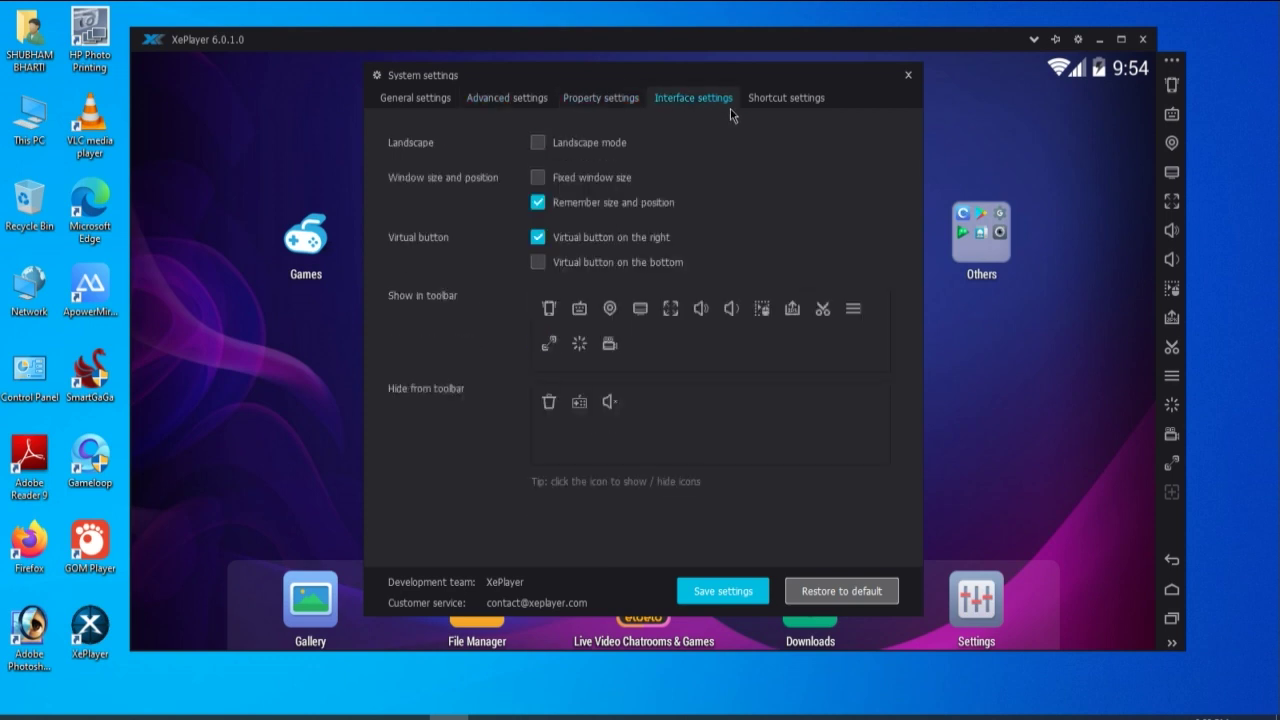
{"action": "left_click", "coordinate": [775, 100]}
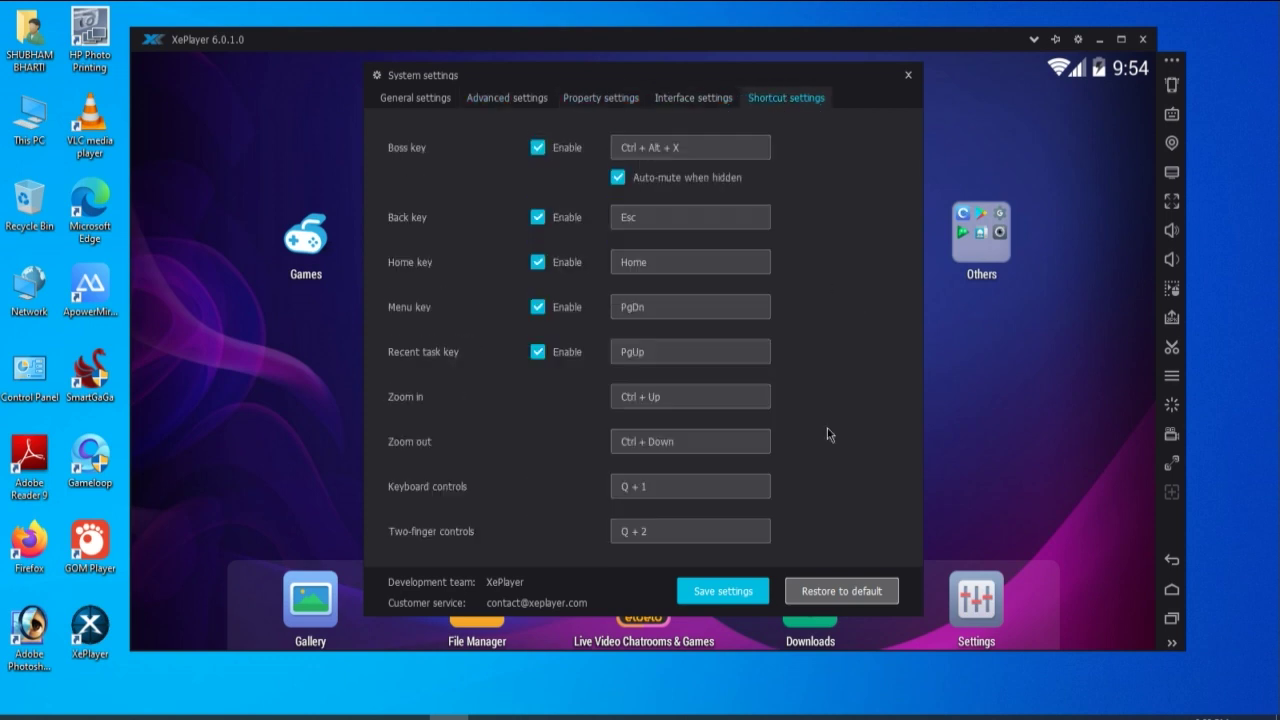
{"action": "left_click", "coordinate": [715, 592]}
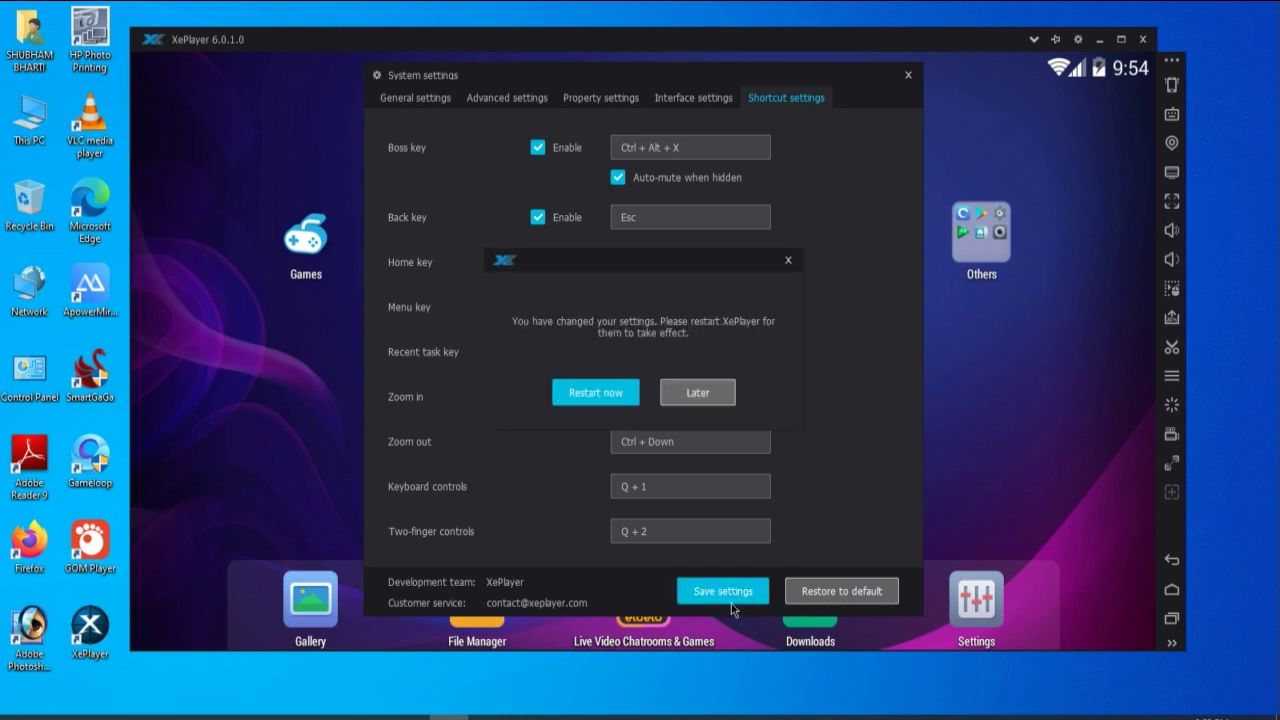
{"action": "left_click", "coordinate": [603, 393]}
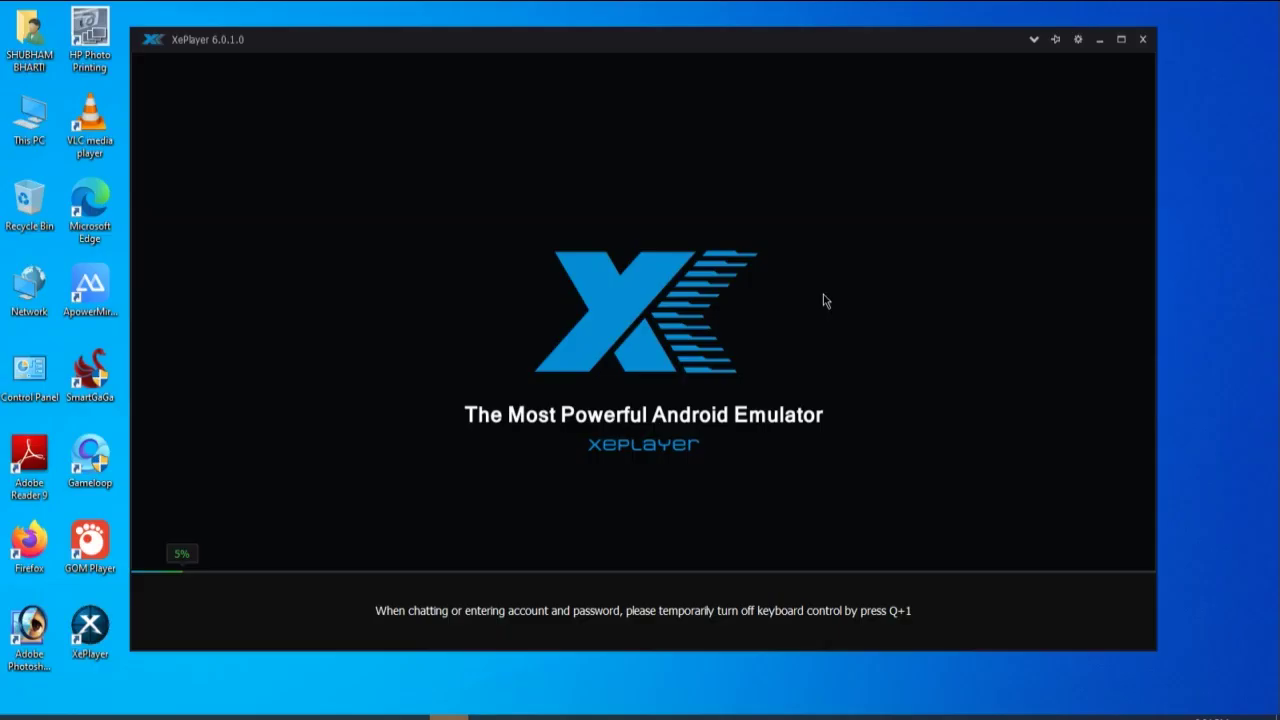
Check XePlayer's system information for the computer's hardware, virtualization and rendering details, and close it
{"action": "left_click", "coordinate": [1034, 40]}
{"action": "left_click", "coordinate": [1068, 61]}
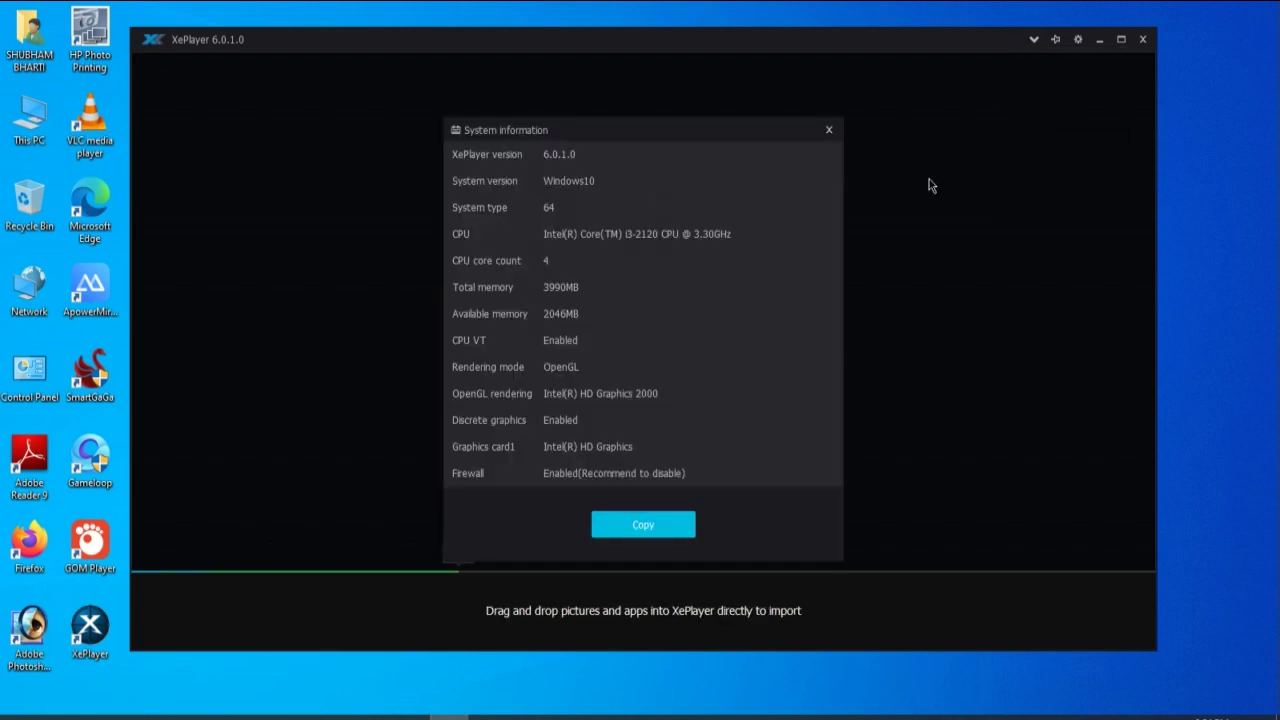
{"action": "left_click", "coordinate": [829, 130]}
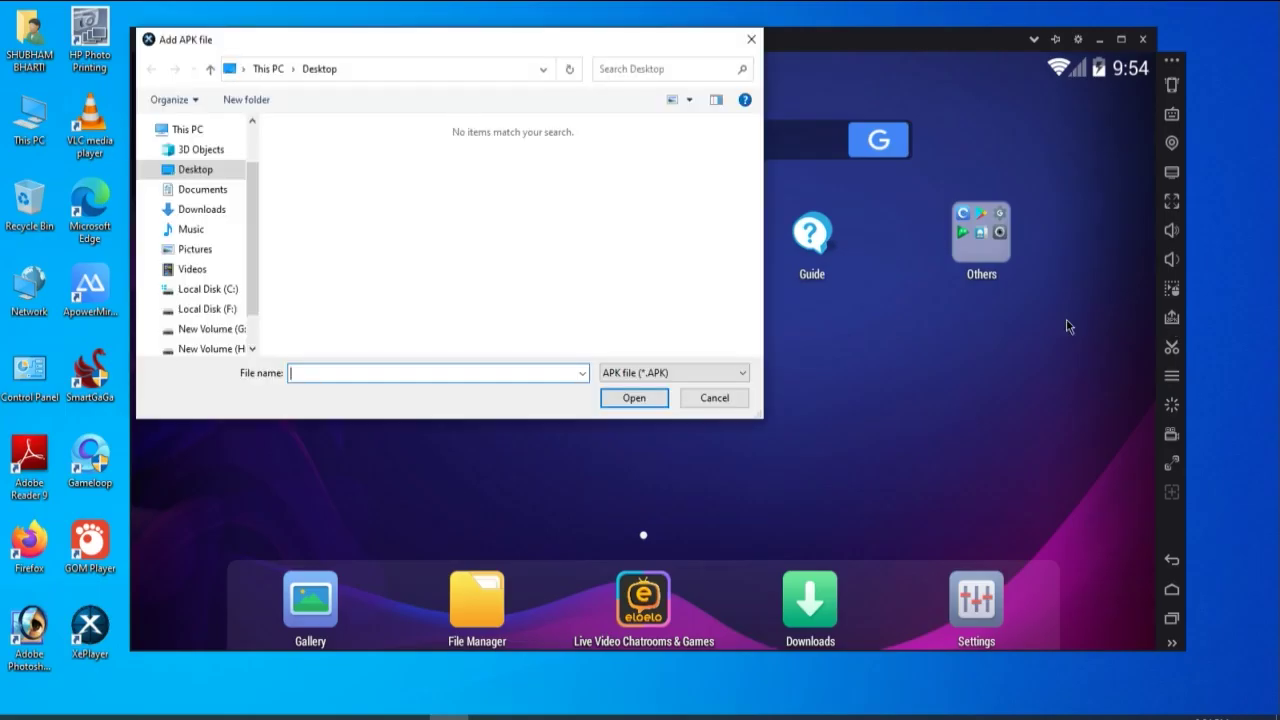
Add the APK com.dts.freefireth-1 from G:\Smart Super Lite\ProjectTitan\Engine\sharefs to the emulator
{"action": "scroll", "coordinate": [250, 292], "scroll_direction": "down", "scroll_amount": 1}
{"action": "left_click", "coordinate": [230, 303]}
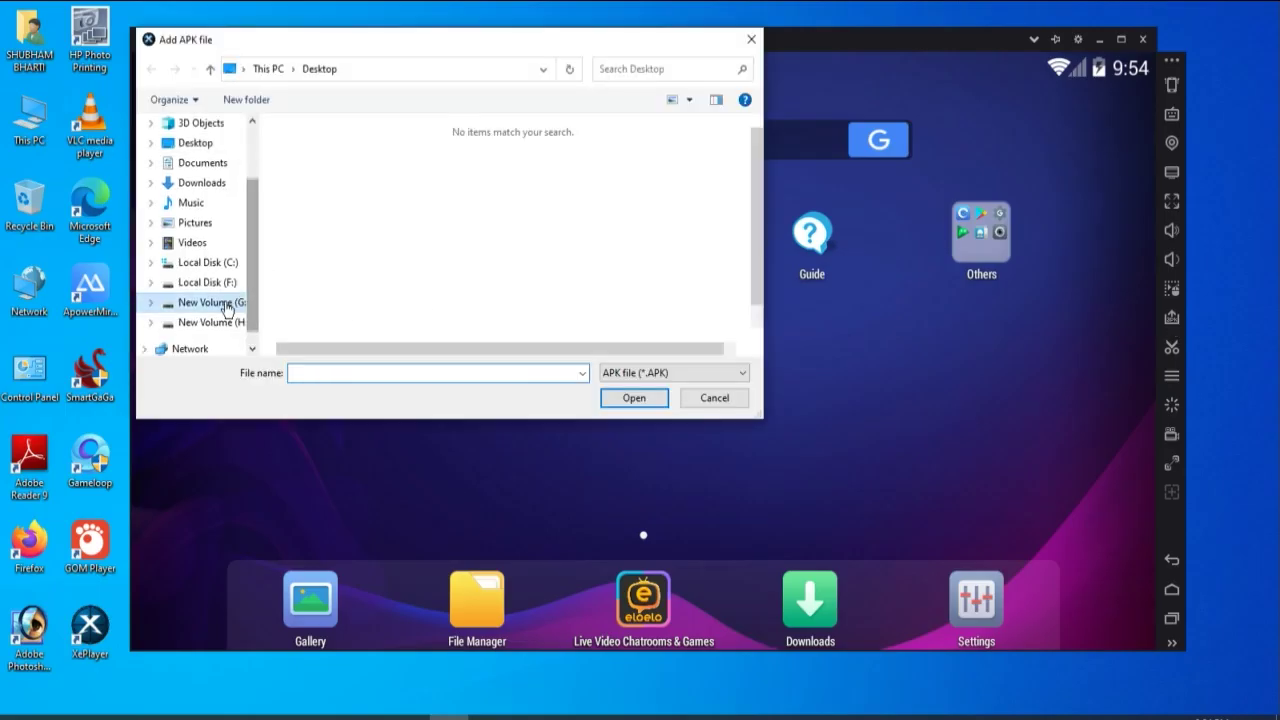
{"action": "scroll", "coordinate": [617, 218], "scroll_direction": "down", "scroll_amount": 1}
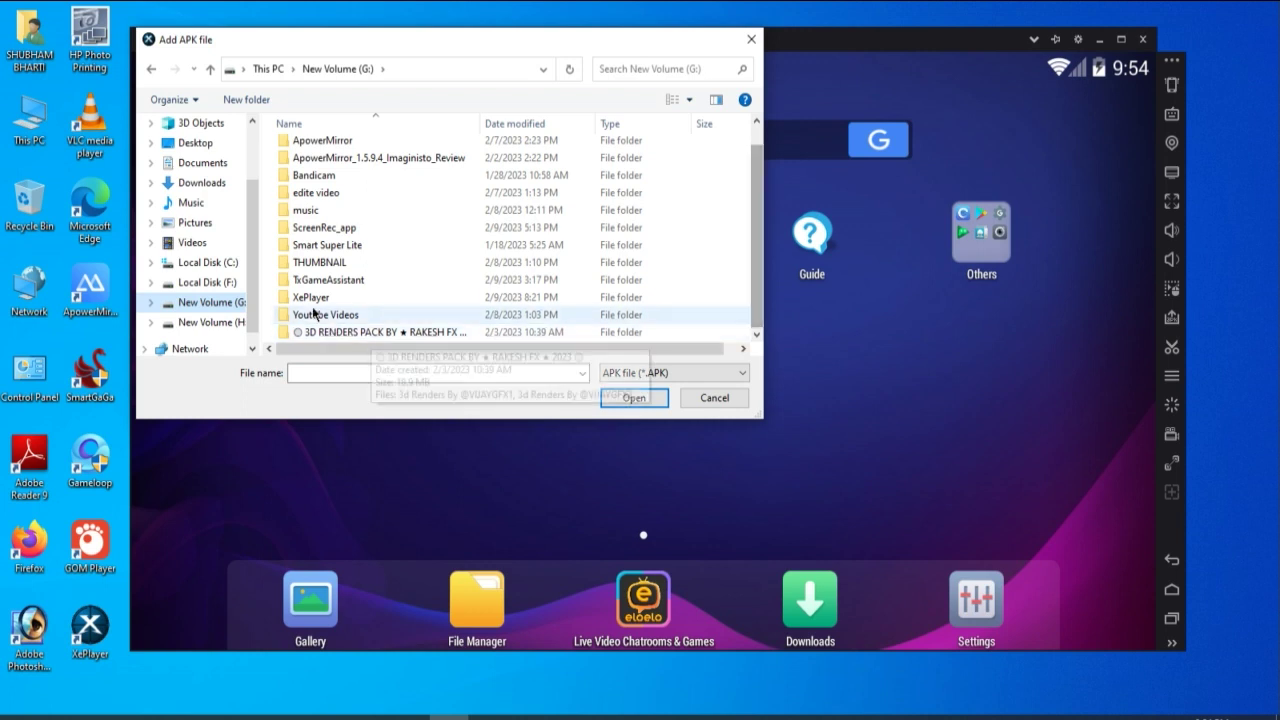
{"action": "double_click", "coordinate": [345, 246]}
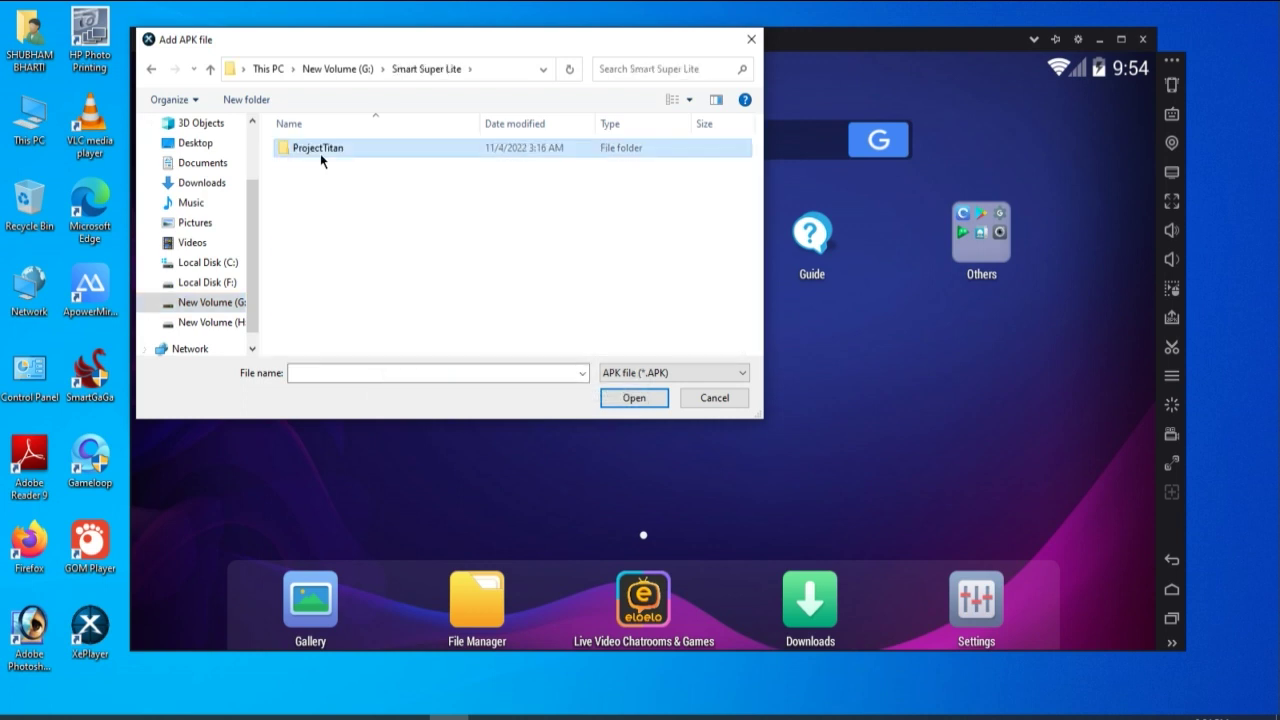
{"action": "double_click", "coordinate": [320, 153]}
{"action": "double_click", "coordinate": [318, 166]}
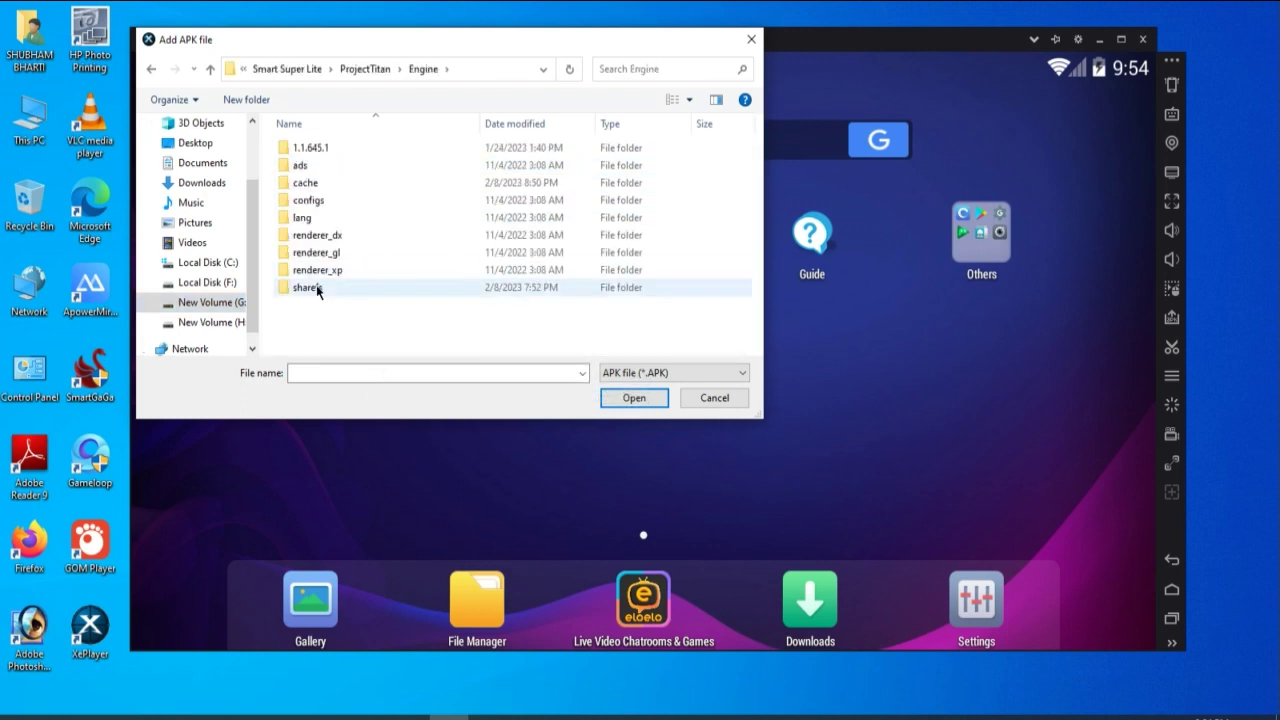
{"action": "double_click", "coordinate": [310, 288]}
{"action": "left_click", "coordinate": [323, 155]}
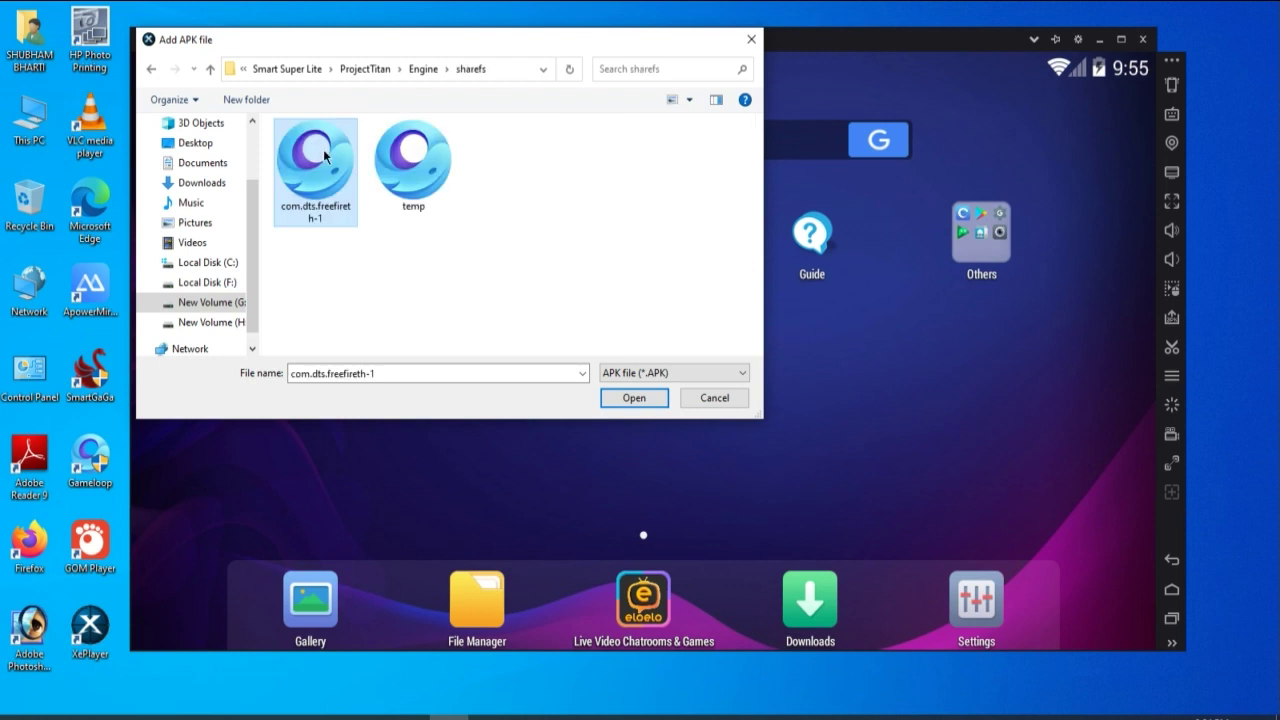
{"action": "left_click", "coordinate": [630, 402]}
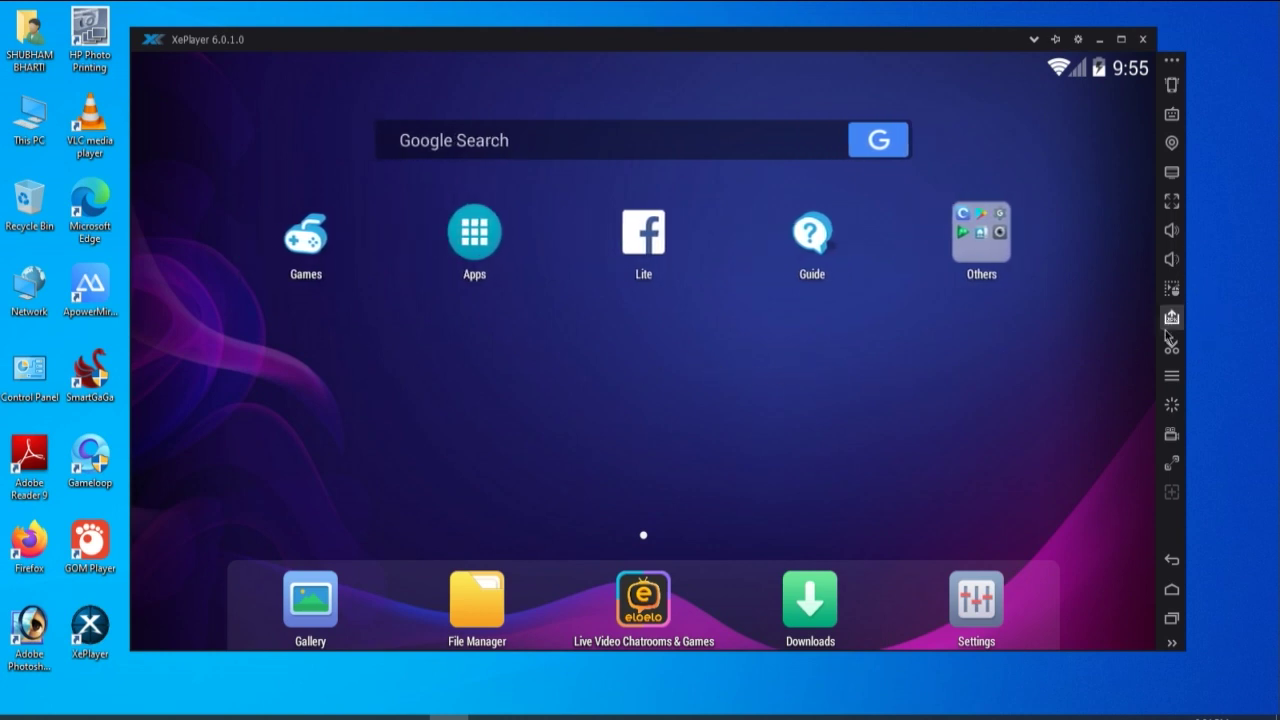
Open the File Transfer PC folder for other files and copy the Free Fire OBB file into it from the EMULATOR folder on drive H:
{"action": "left_click", "coordinate": [1172, 172]}
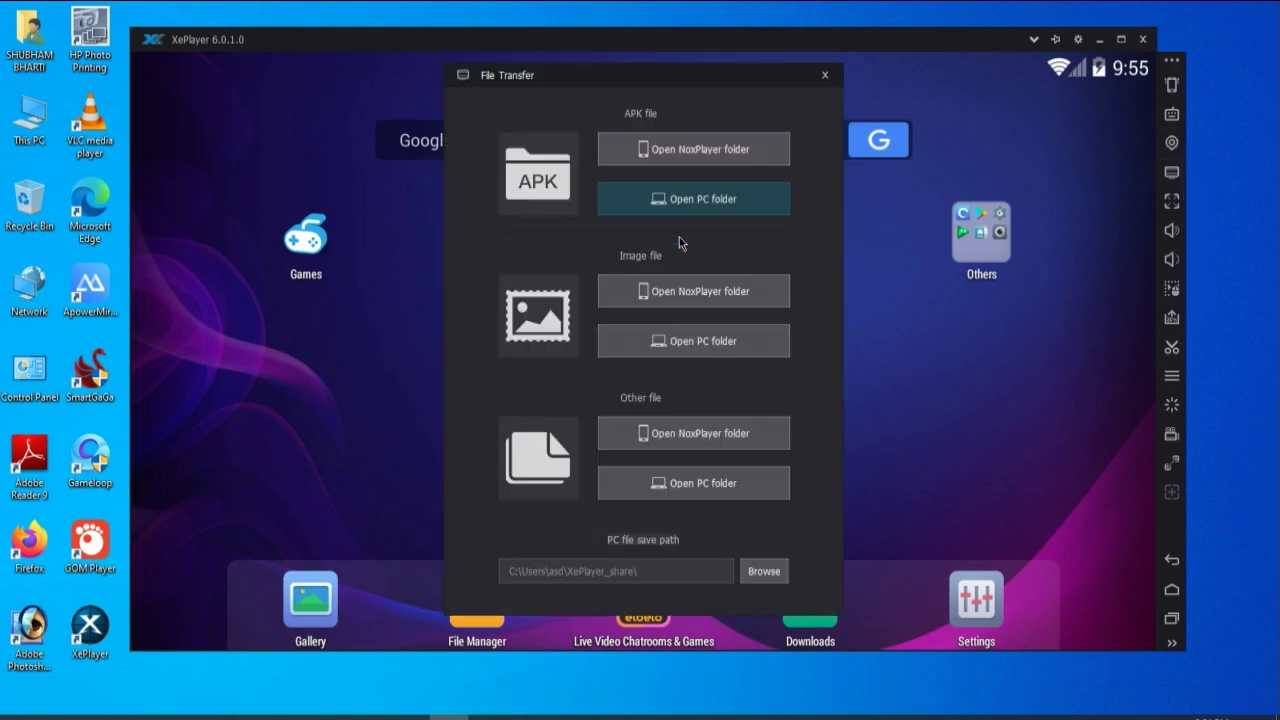
{"action": "left_click", "coordinate": [645, 489]}
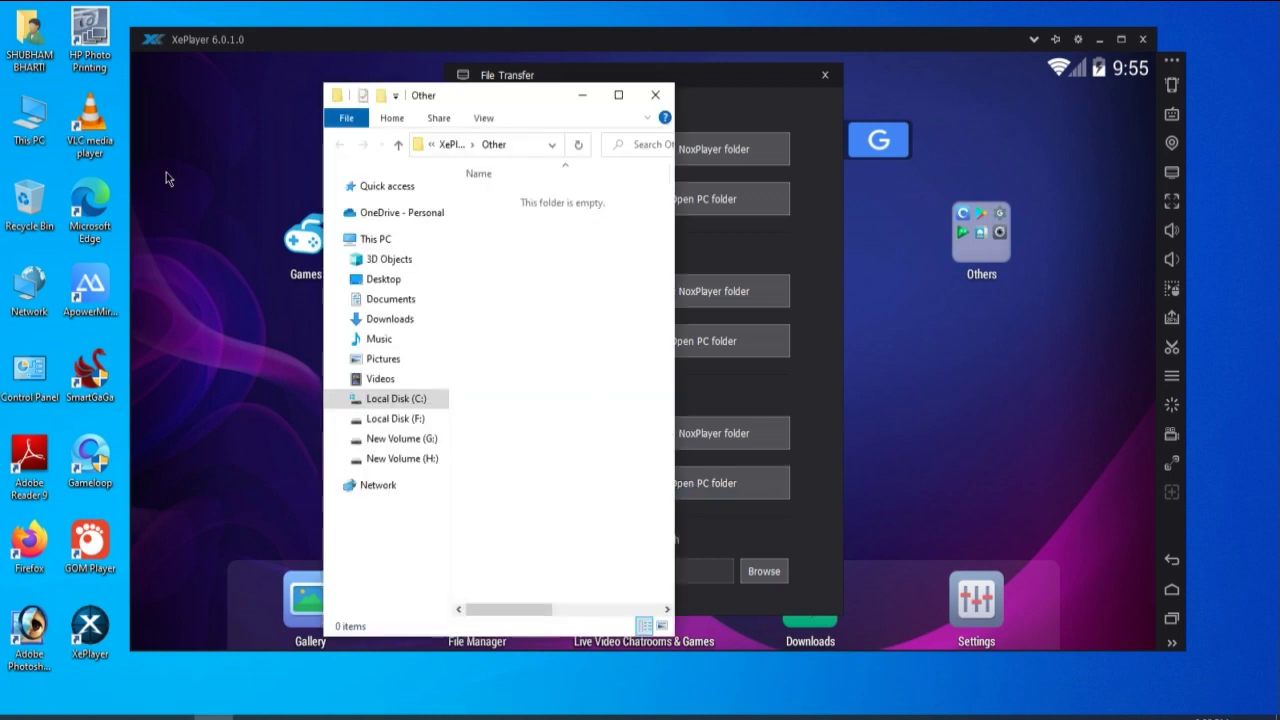
{"action": "double_click", "coordinate": [30, 118]}
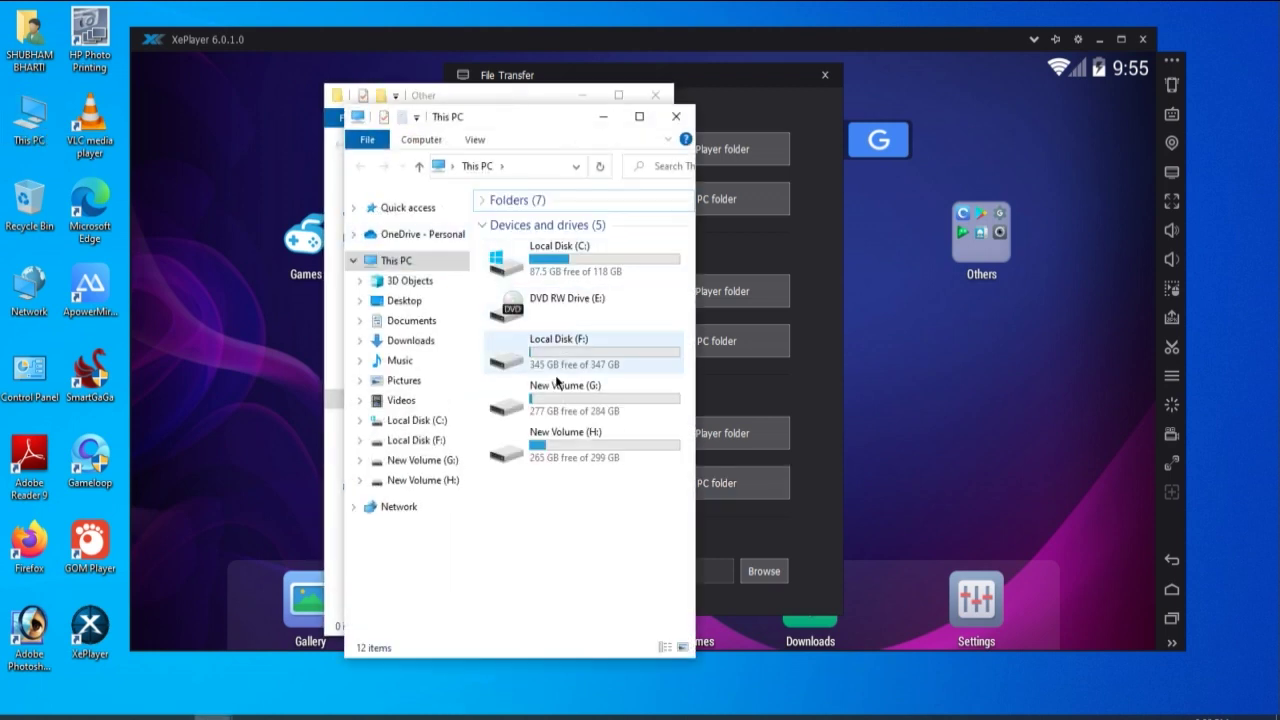
{"action": "double_click", "coordinate": [548, 440]}
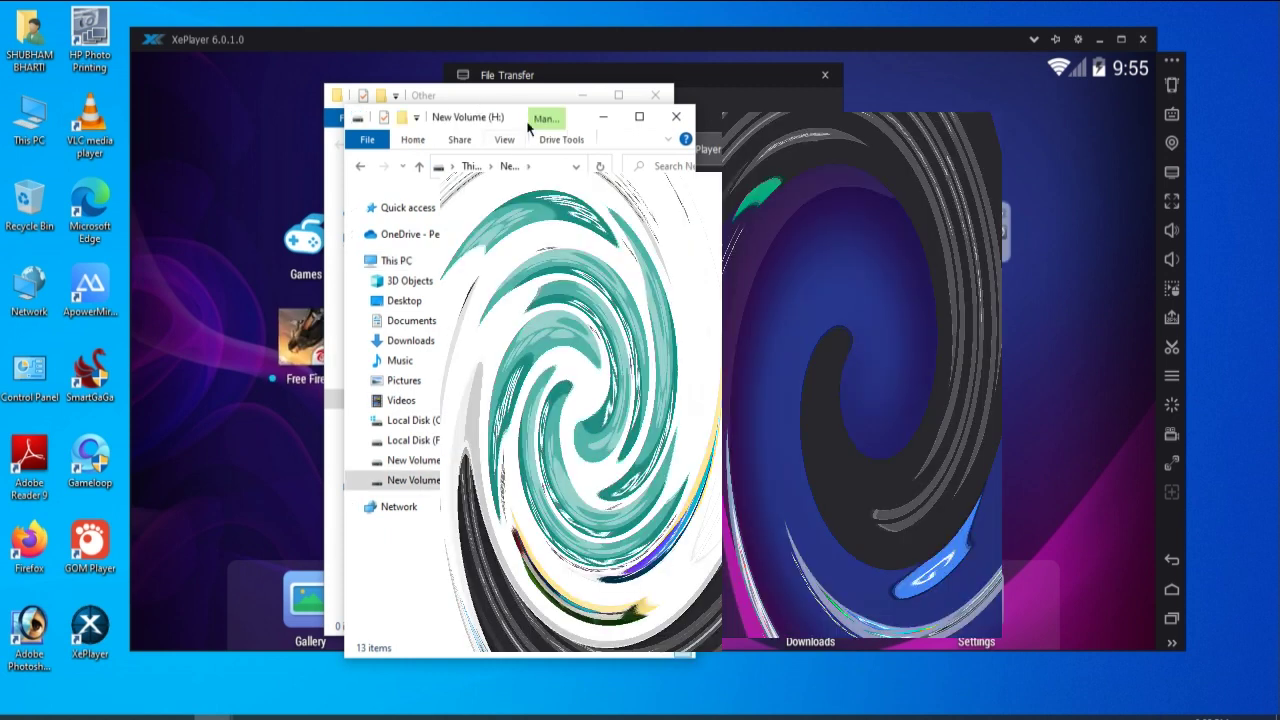
{"action": "left_click_drag", "start_coordinate": [517, 118], "coordinate": [826, 107]}
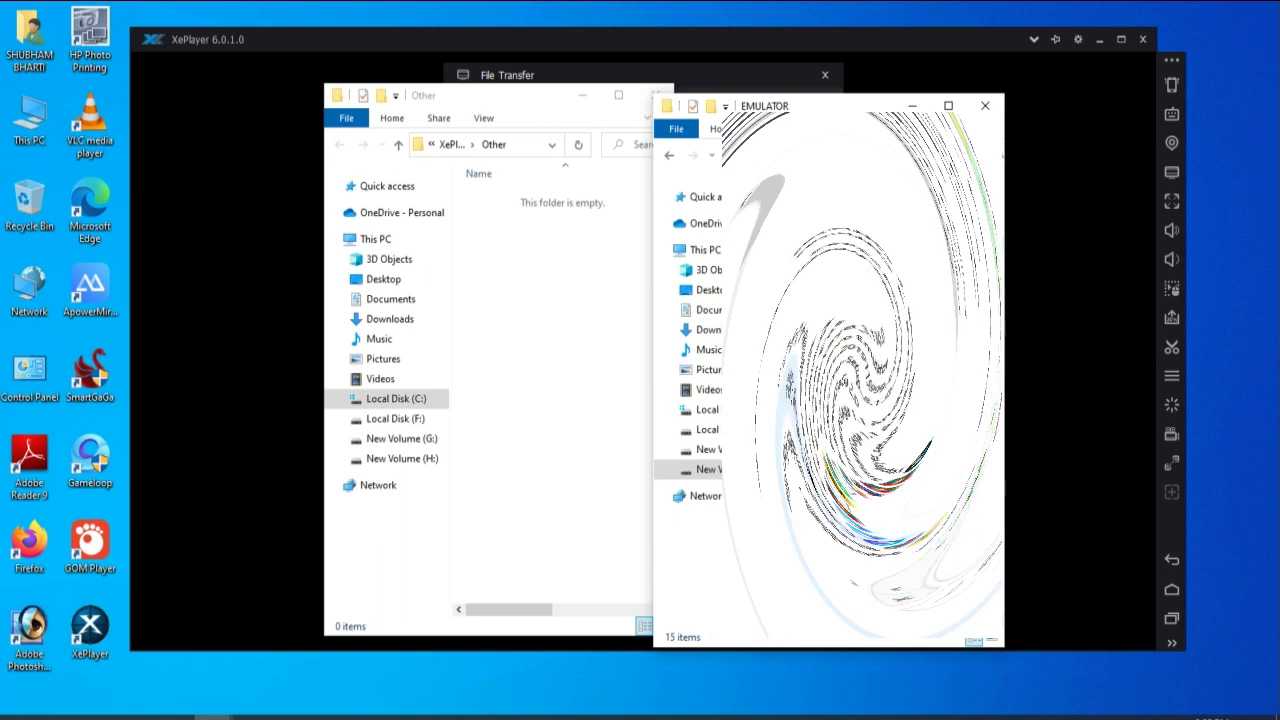
{"action": "left_click_drag", "start_coordinate": [840, 365], "coordinate": [526, 357]}
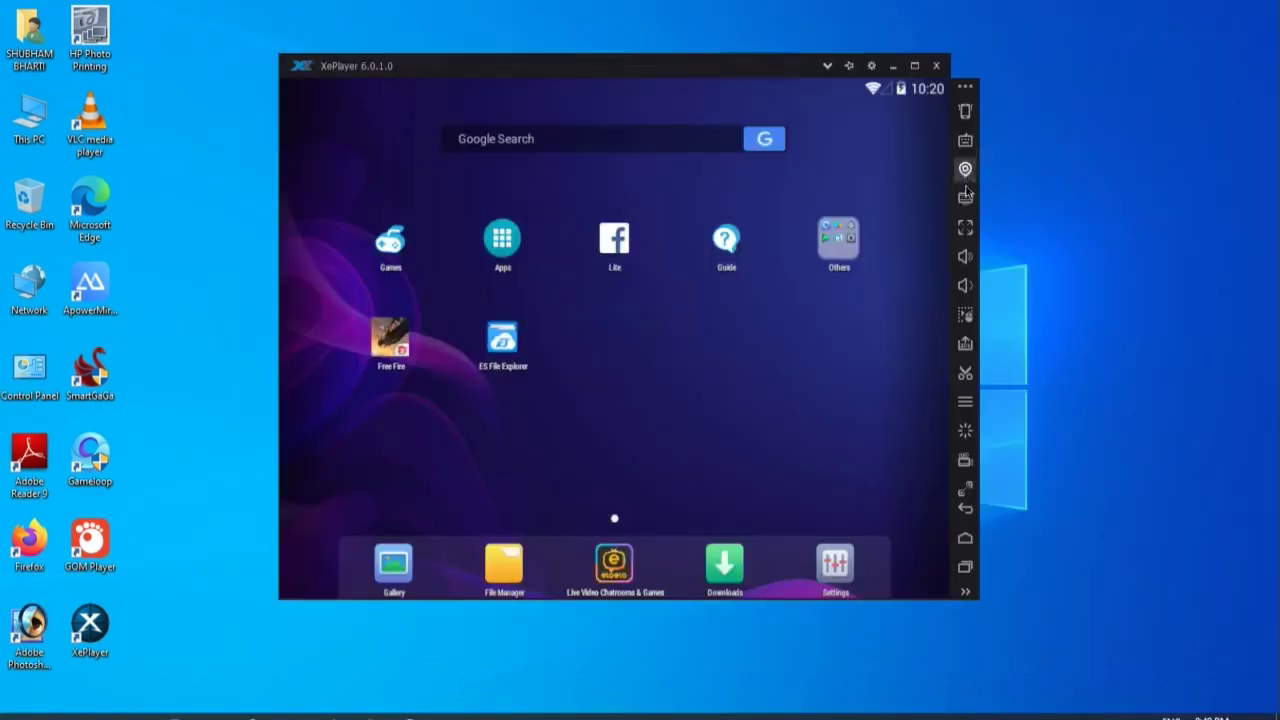
Select main.2019115999.com.dts.freefireth.obb in the emulator's /mnt/shared/Other folder and go up to the parent folder
{"action": "left_click", "coordinate": [965, 197]}
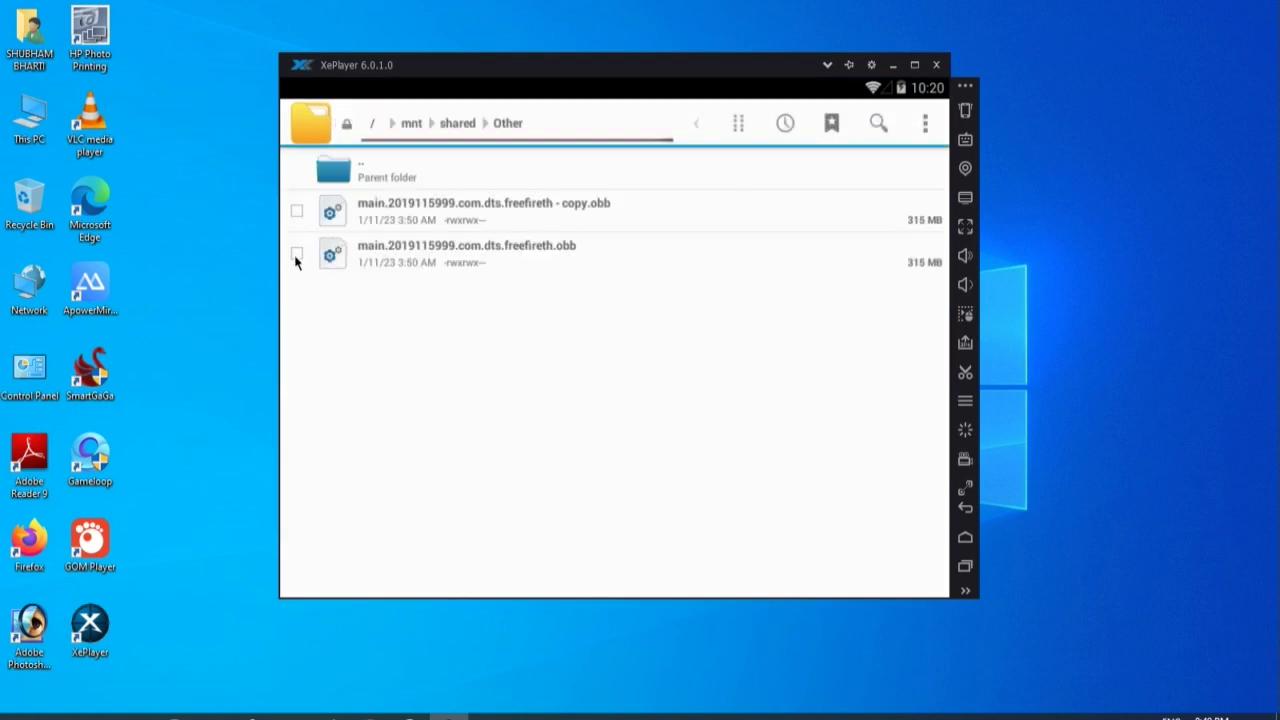
{"action": "left_click", "coordinate": [296, 256]}
{"action": "left_click", "coordinate": [355, 180]}
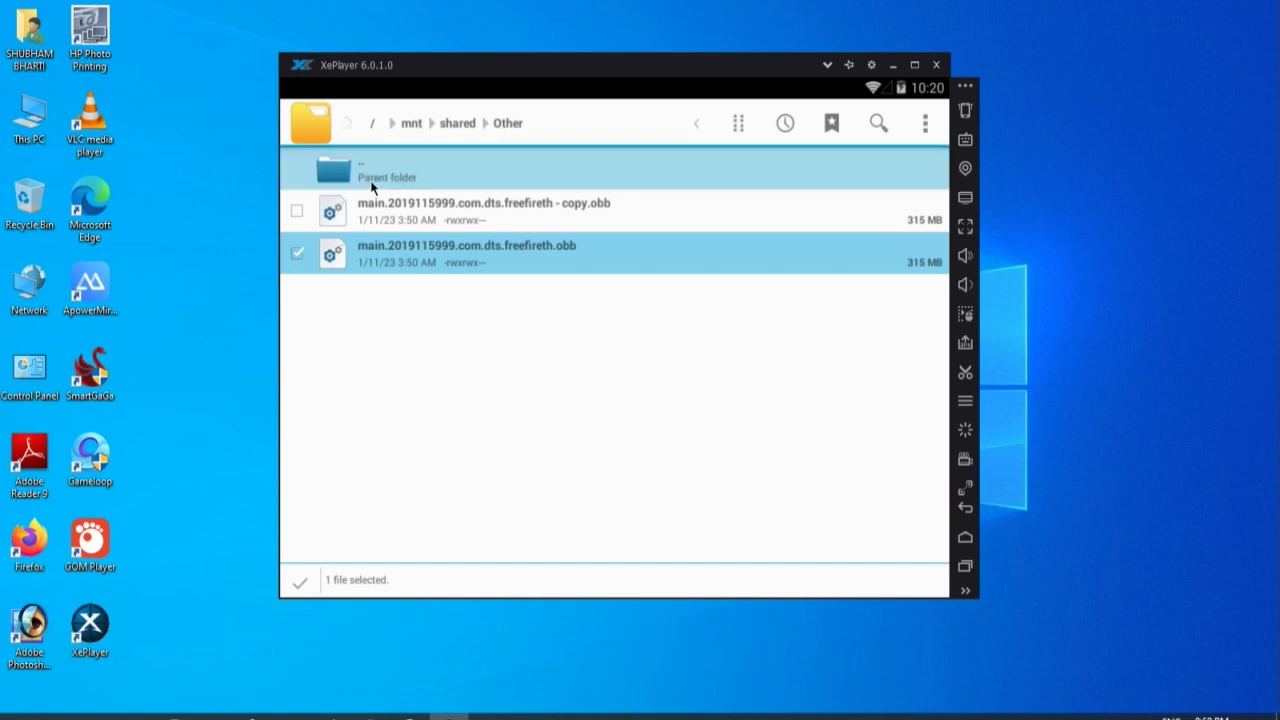
{"action": "left_click", "coordinate": [739, 124]}
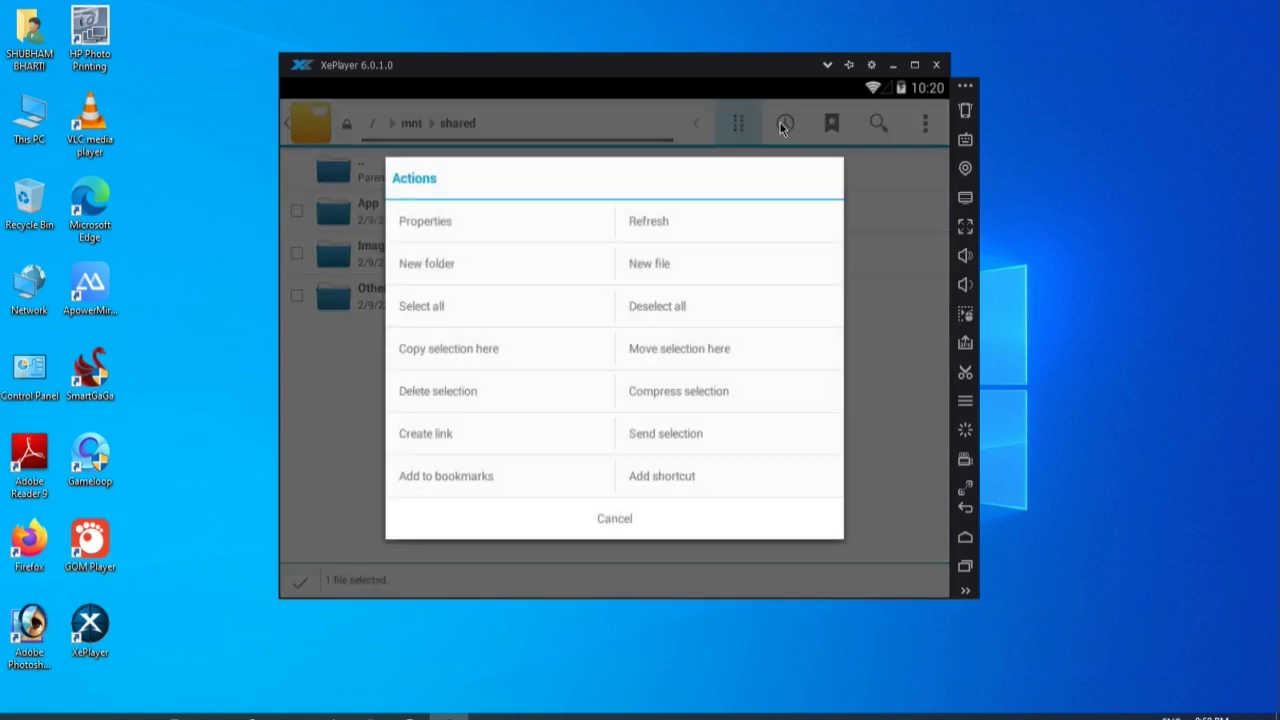
{"action": "left_click", "coordinate": [892, 295]}
Examine the com.dts.freefireth folder in /storage/emulated/0/Android/obb and its copy and move actions, and return to the emulator's home screen
{"action": "left_click", "coordinate": [831, 123]}
{"action": "left_click", "coordinate": [388, 297]}
{"action": "left_click", "coordinate": [420, 300]}
{"action": "left_click", "coordinate": [557, 268]}
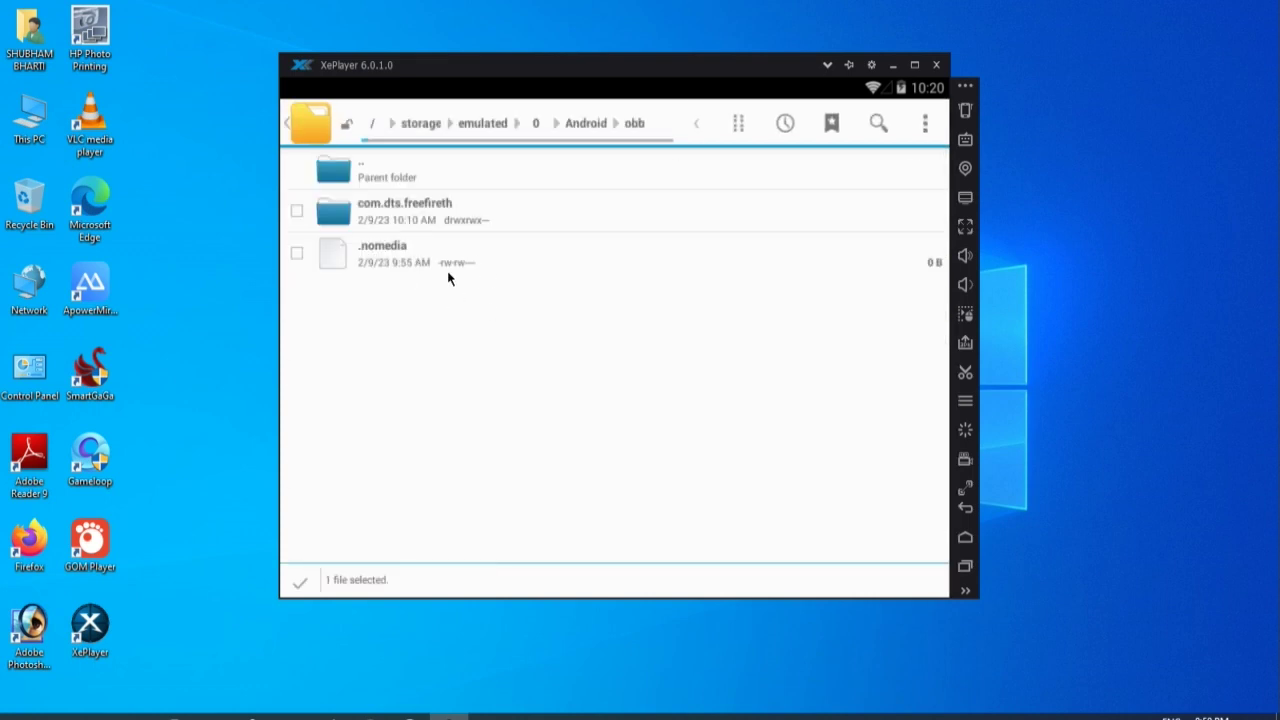
{"action": "left_click", "coordinate": [400, 208]}
{"action": "left_click", "coordinate": [736, 124]}
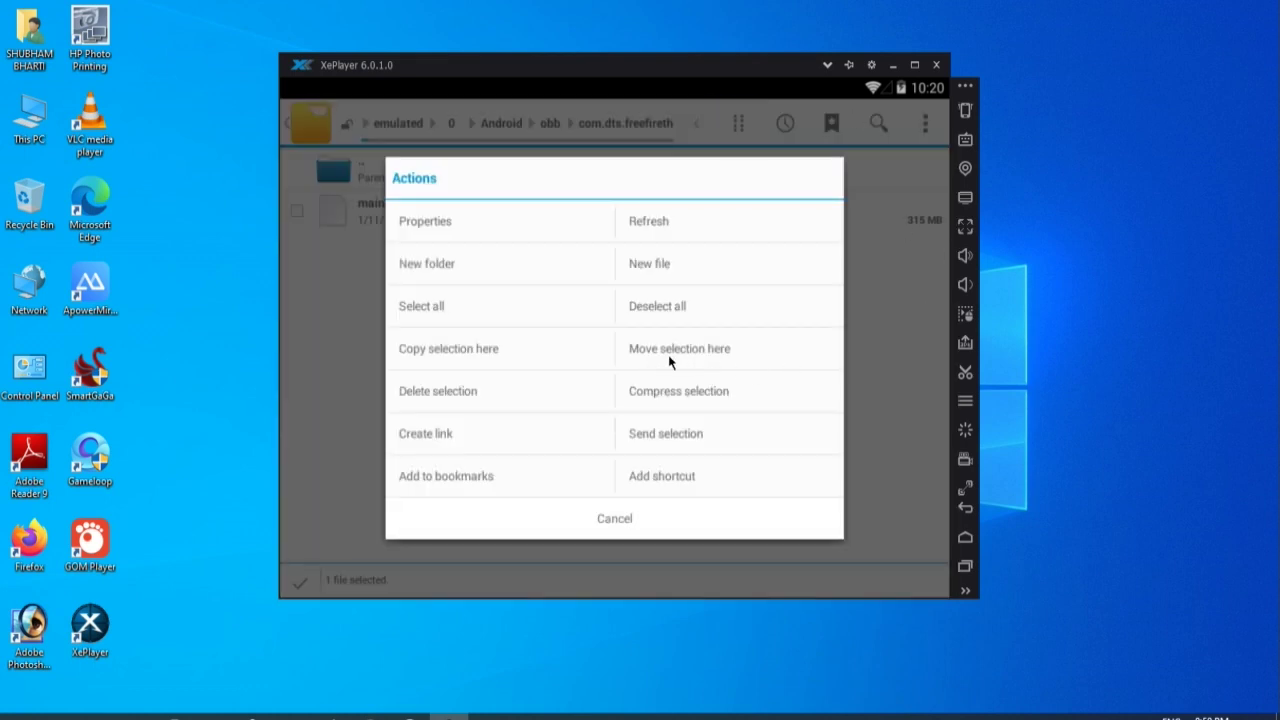
{"action": "left_click", "coordinate": [615, 520]}
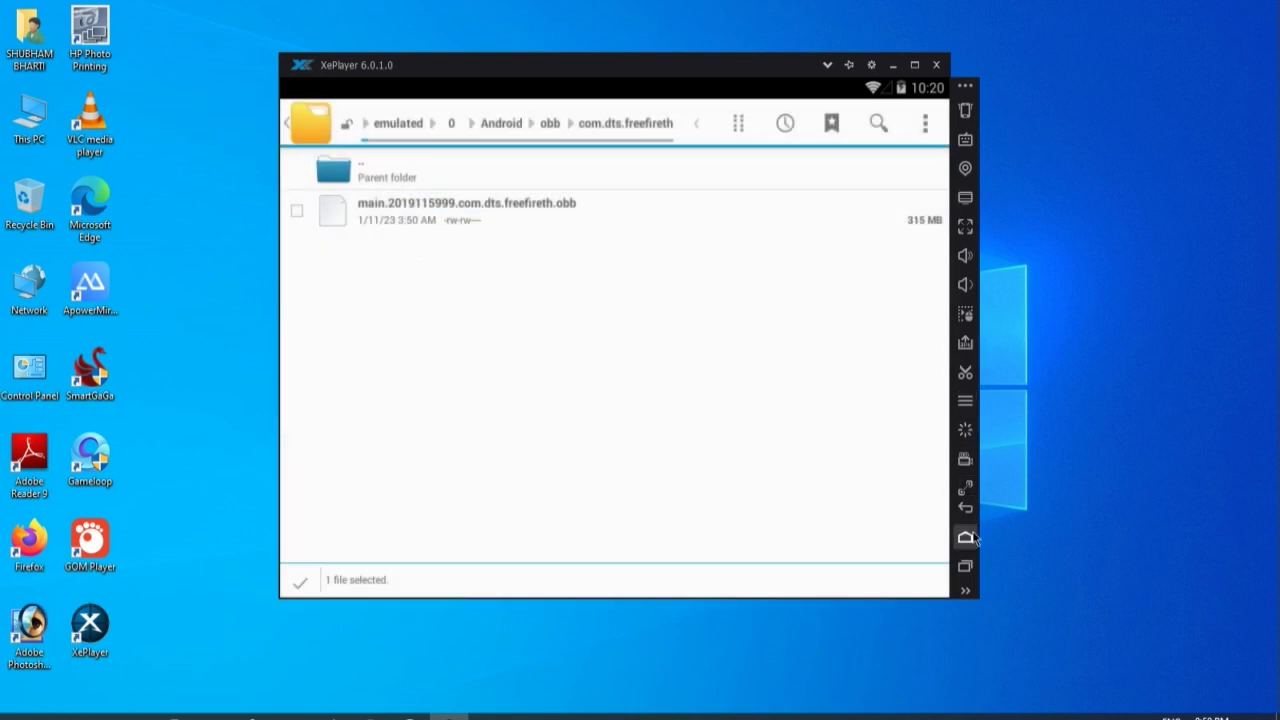
{"action": "left_click", "coordinate": [966, 538]}
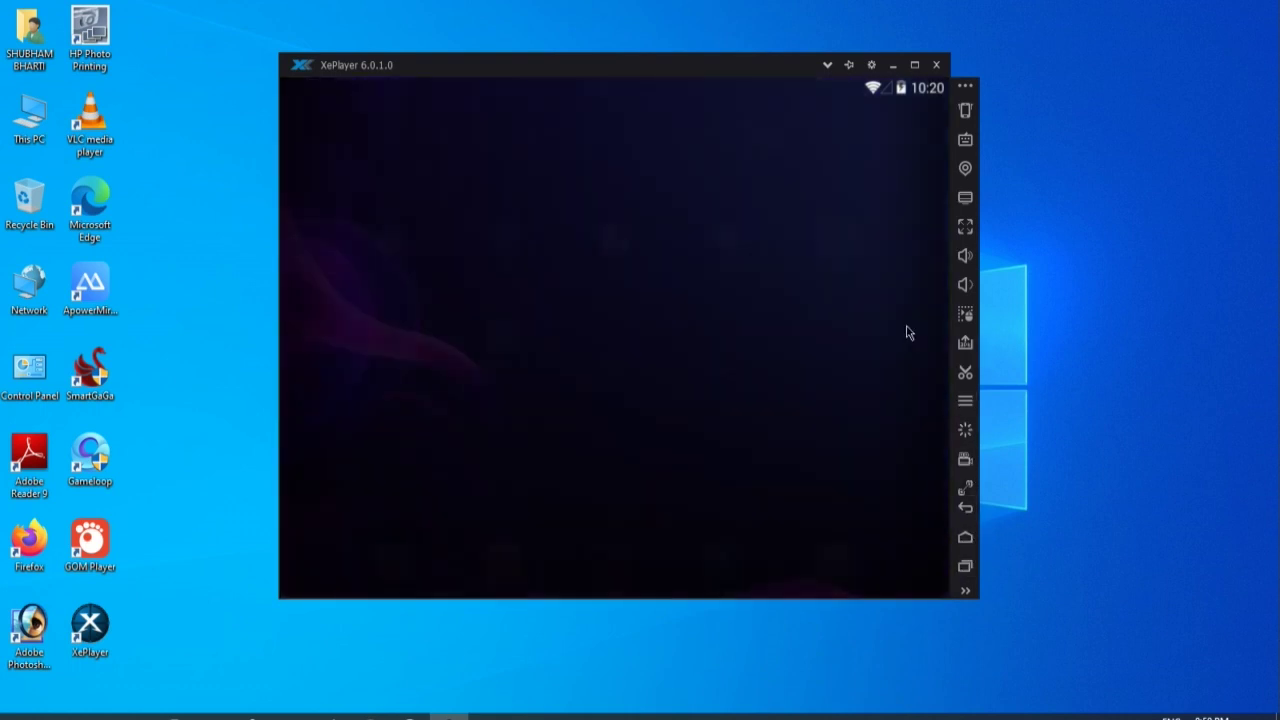
View the advanced and general system settings, check for an XePlayer update and close the update message
{"action": "left_click", "coordinate": [872, 67]}
{"action": "left_click", "coordinate": [442, 77]}
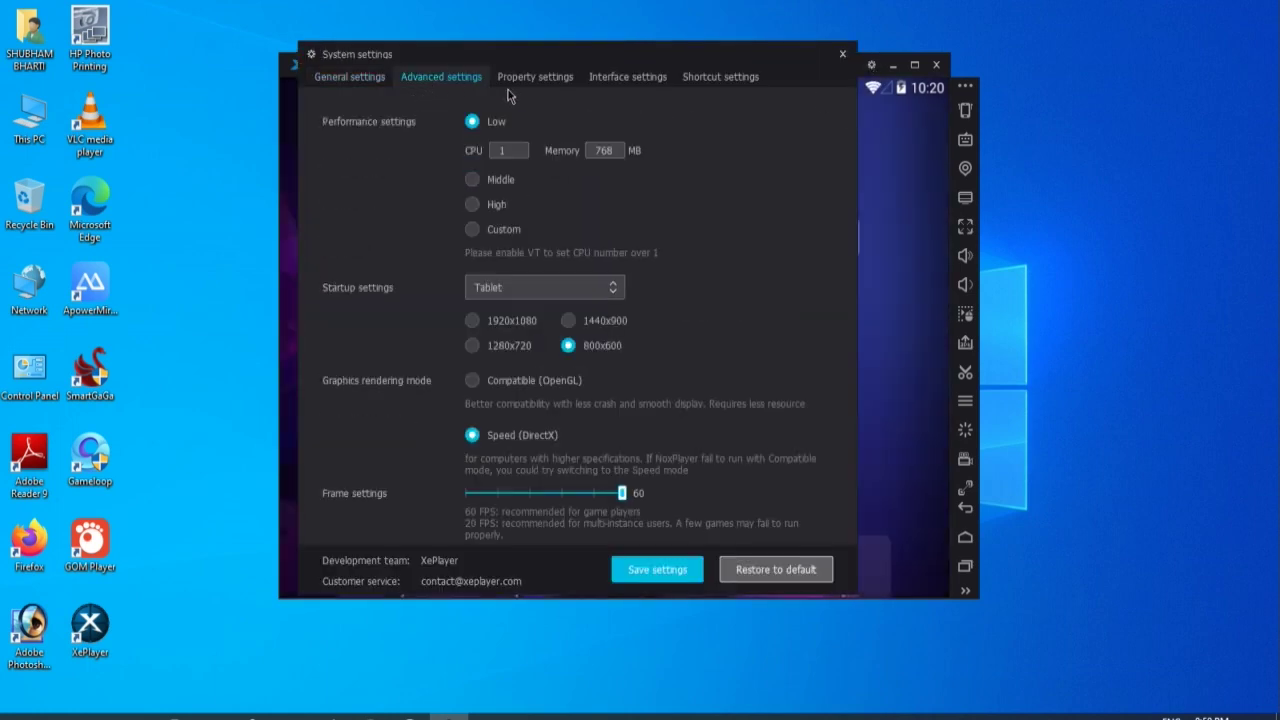
{"action": "left_click", "coordinate": [362, 80]}
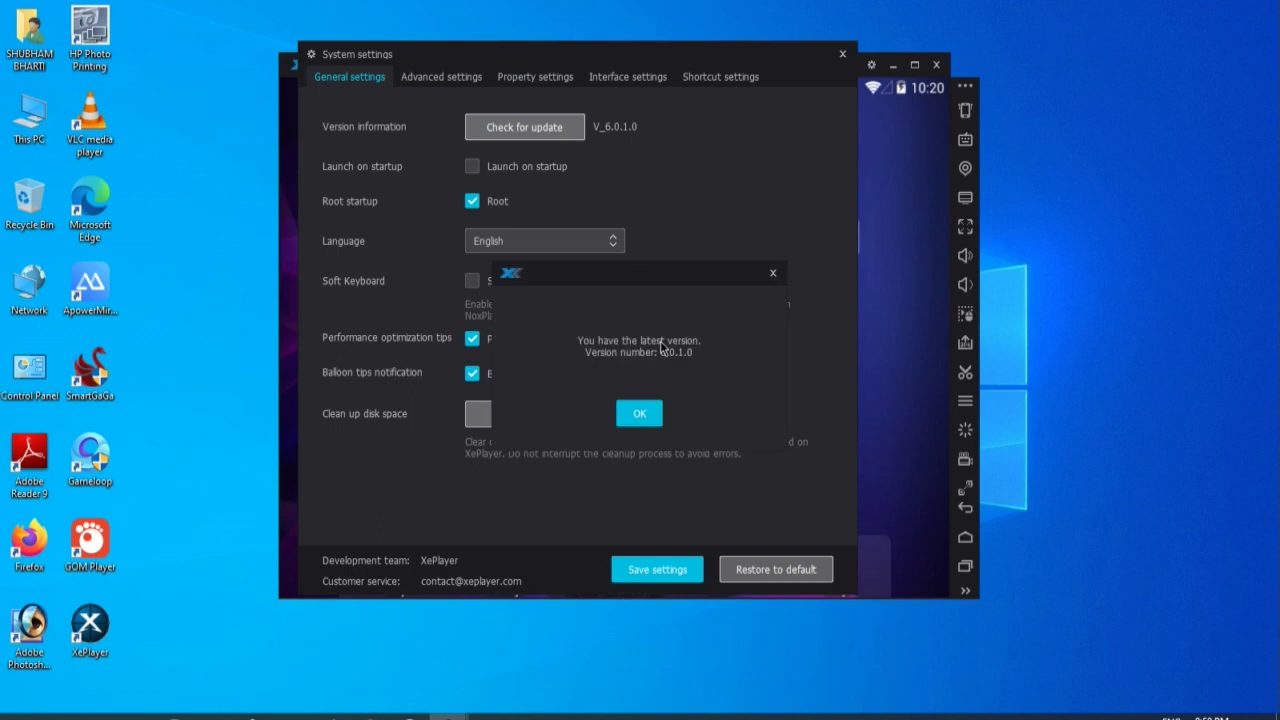
{"action": "left_click", "coordinate": [771, 274]}
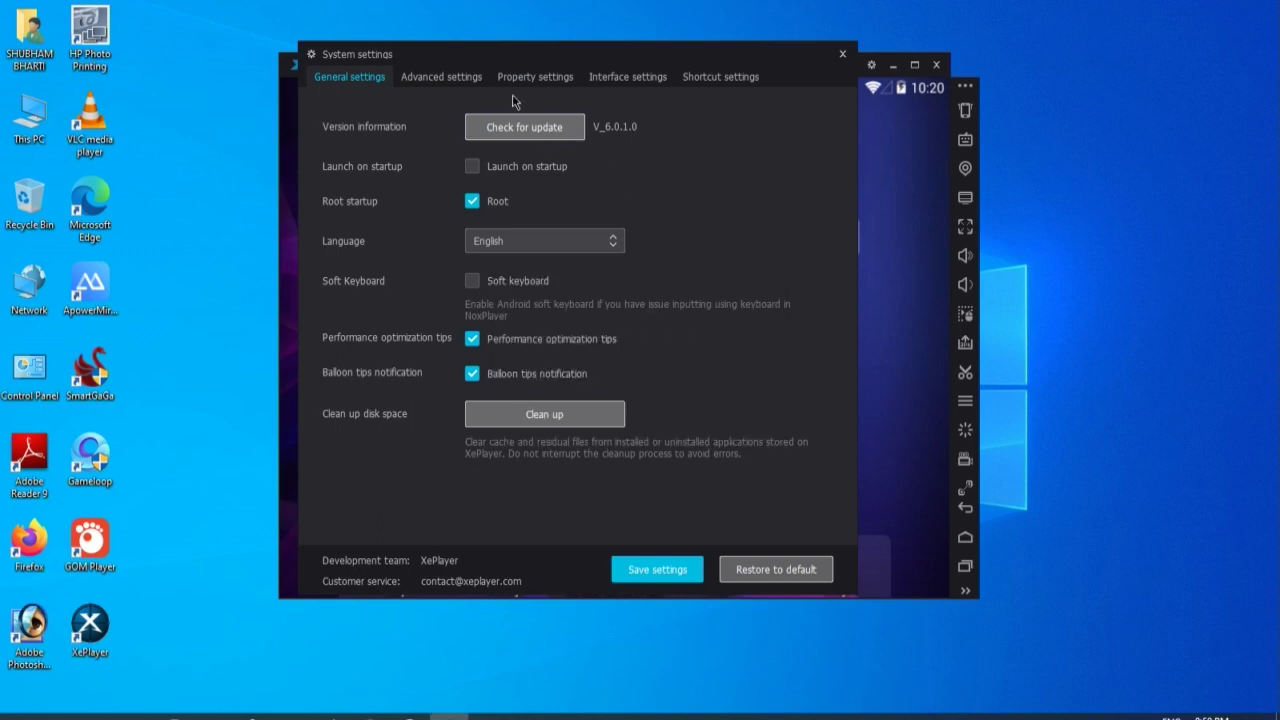
Set the tablet resolution to 1280x720, performance to High with 2 CPUs and 1536 MB of memory, and the frame rate to 50
{"action": "left_click", "coordinate": [460, 78]}
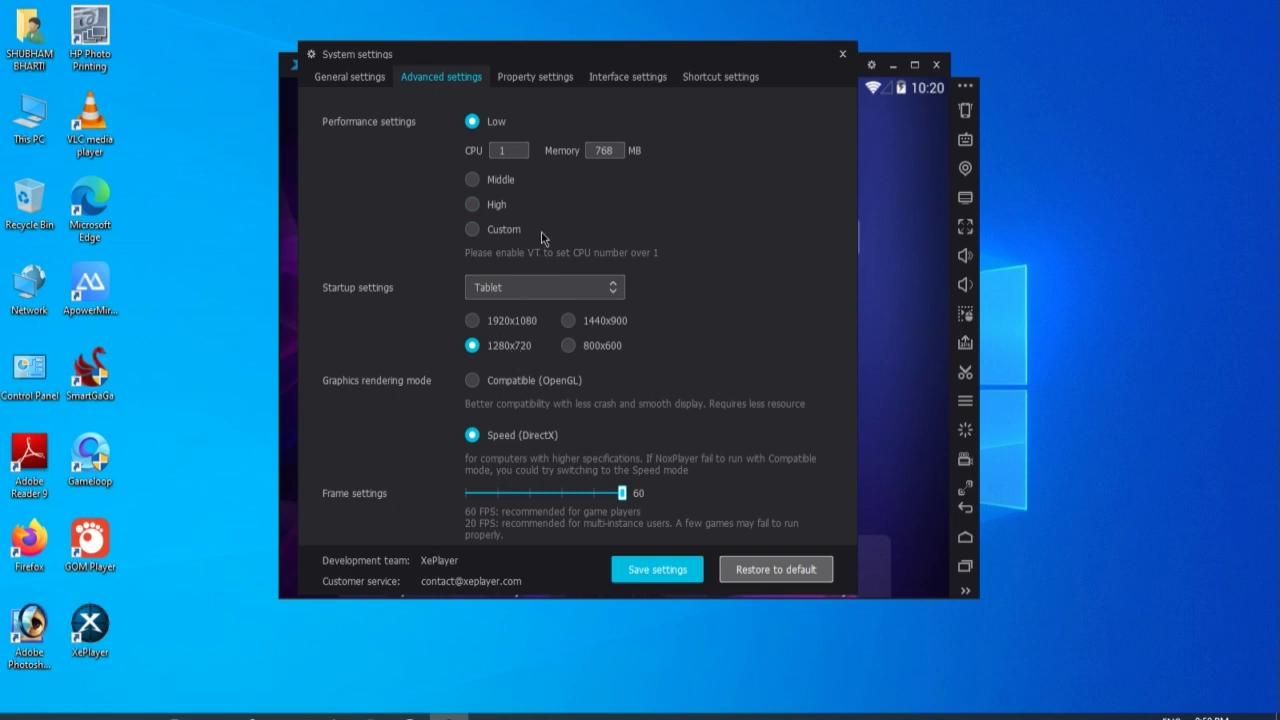
{"action": "left_click", "coordinate": [474, 204]}
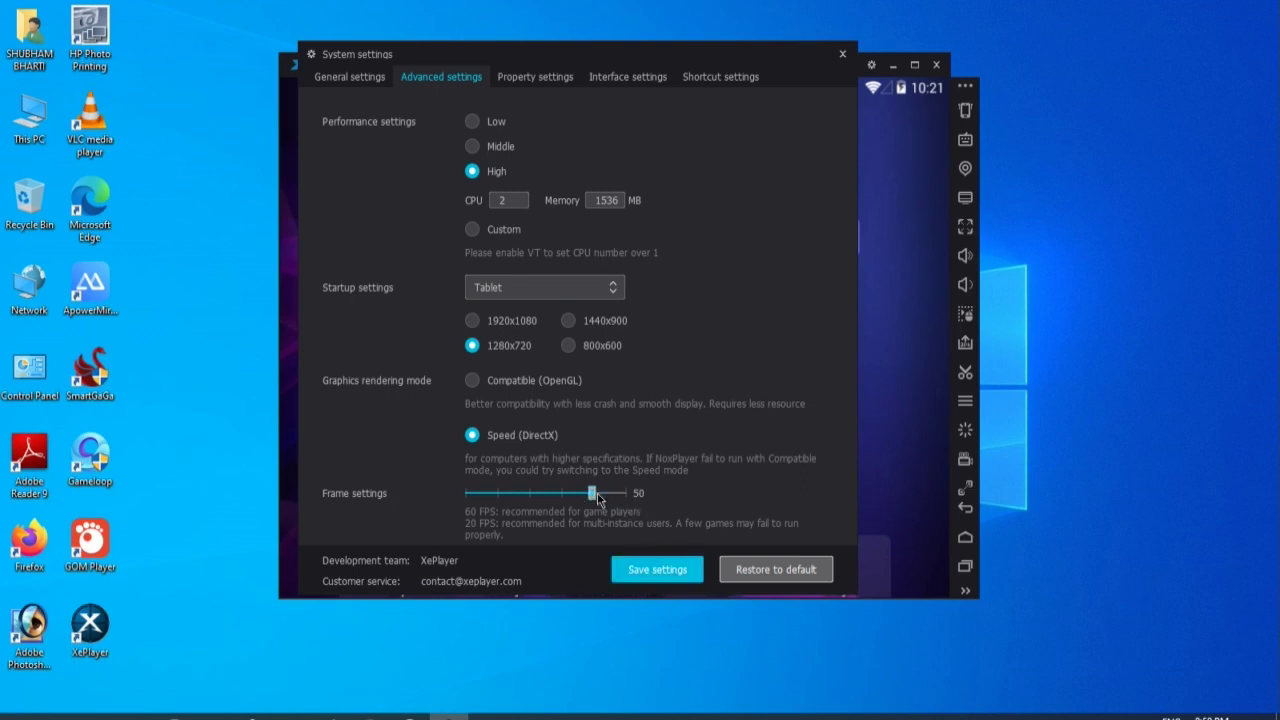
Review the available phone models and the interface and shortcut settings, save the changed settings and restart XePlayer
{"action": "left_click", "coordinate": [546, 78]}
{"action": "left_click", "coordinate": [575, 154]}
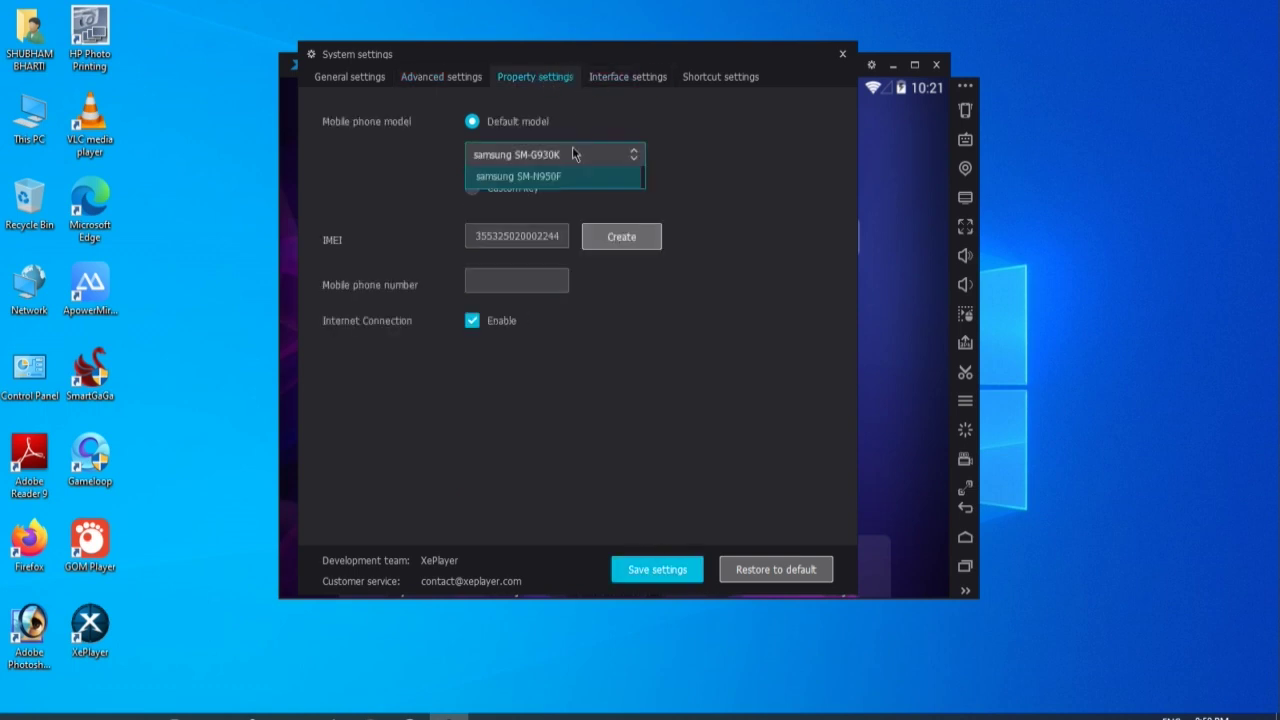
{"action": "scroll", "coordinate": [645, 230], "scroll_direction": "down", "scroll_amount": 4}
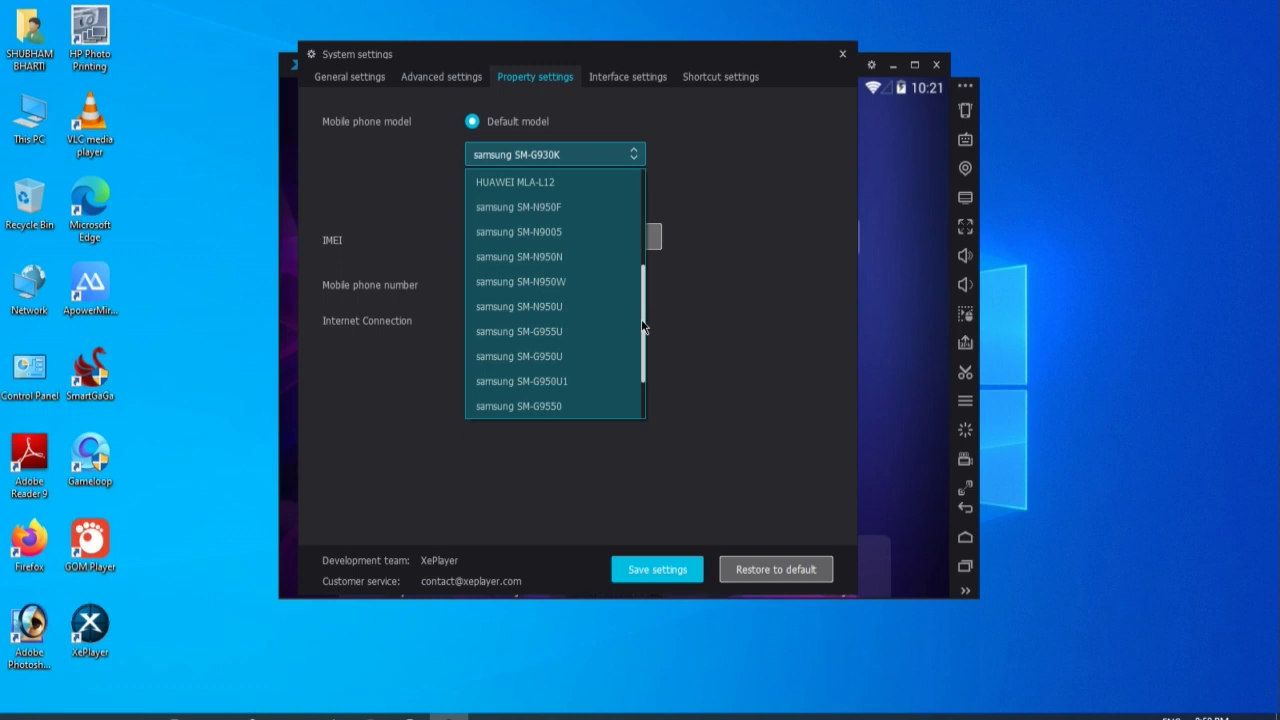
{"action": "scroll", "coordinate": [645, 230], "scroll_direction": "up", "scroll_amount": 4}
{"action": "left_click", "coordinate": [723, 191]}
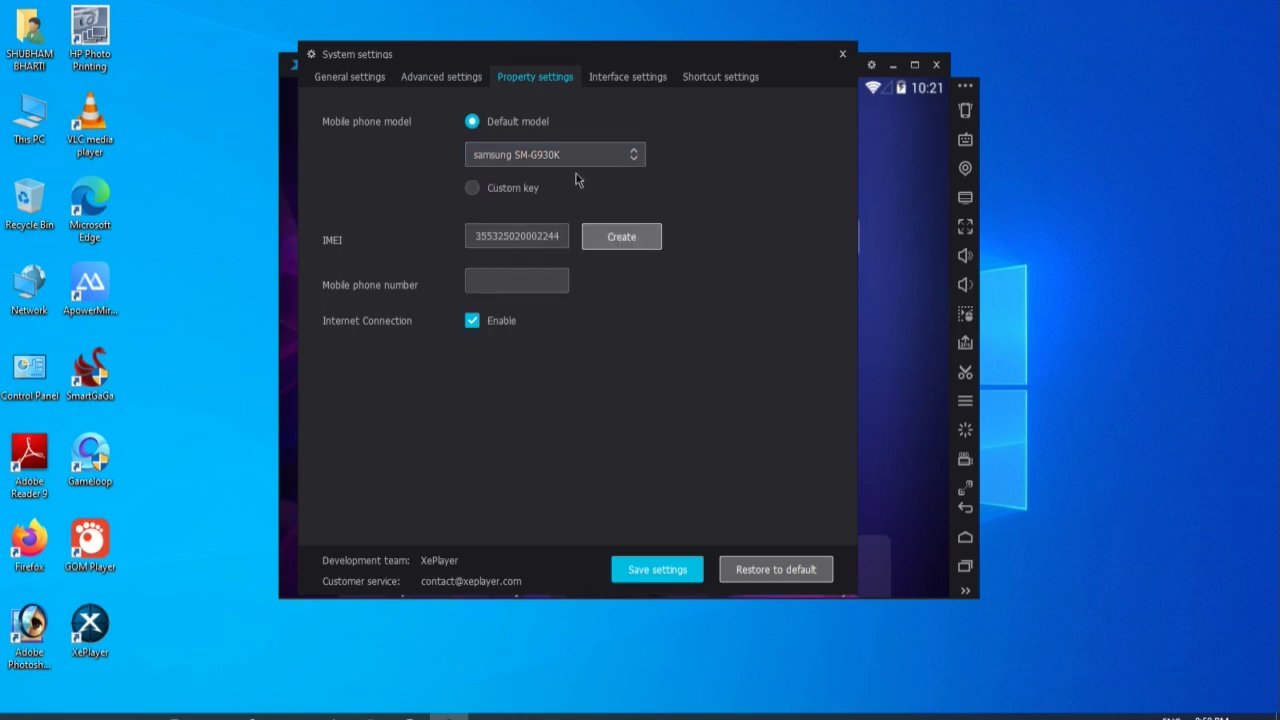
{"action": "left_click", "coordinate": [659, 88]}
{"action": "left_click", "coordinate": [686, 78]}
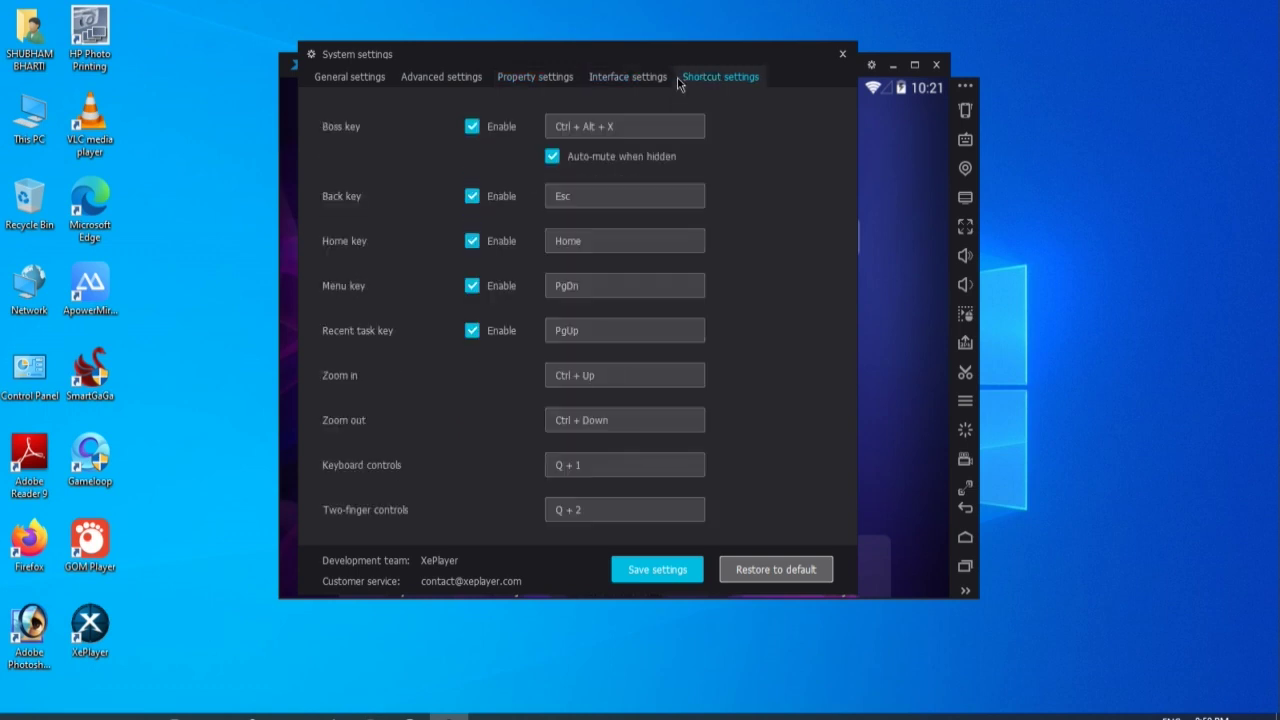
{"action": "left_click", "coordinate": [658, 570]}
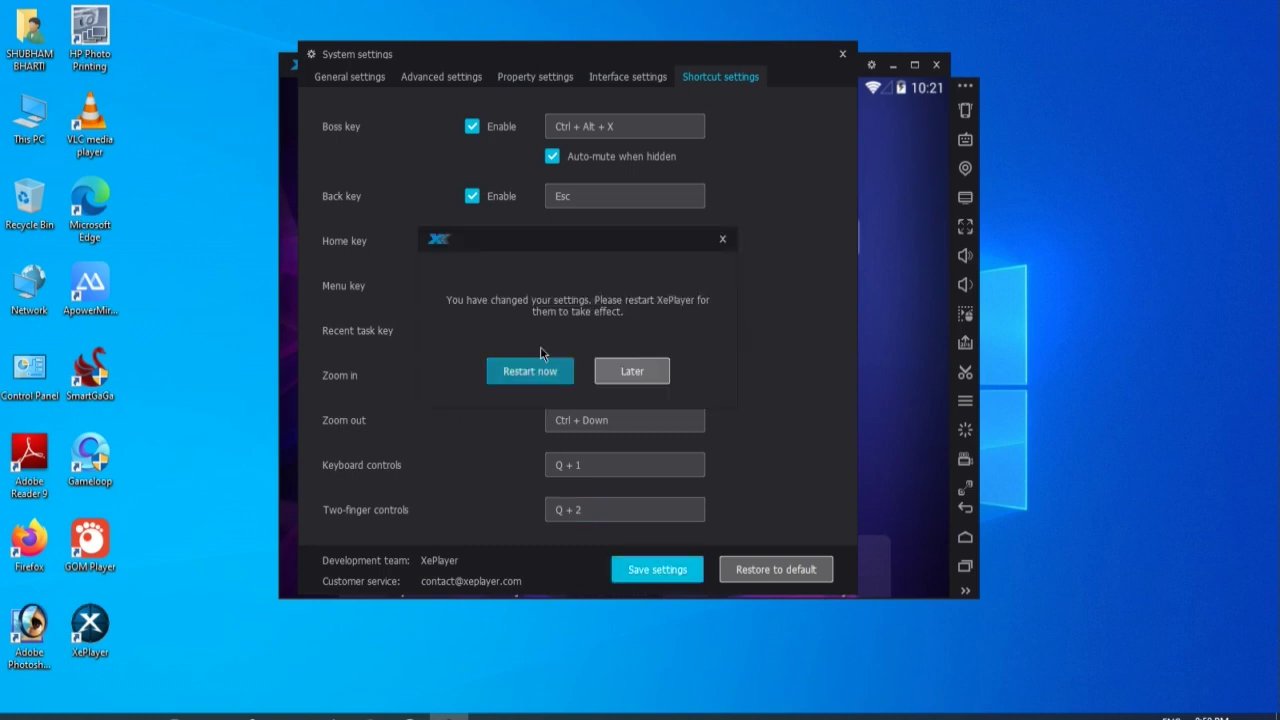
{"action": "left_click", "coordinate": [529, 372]}
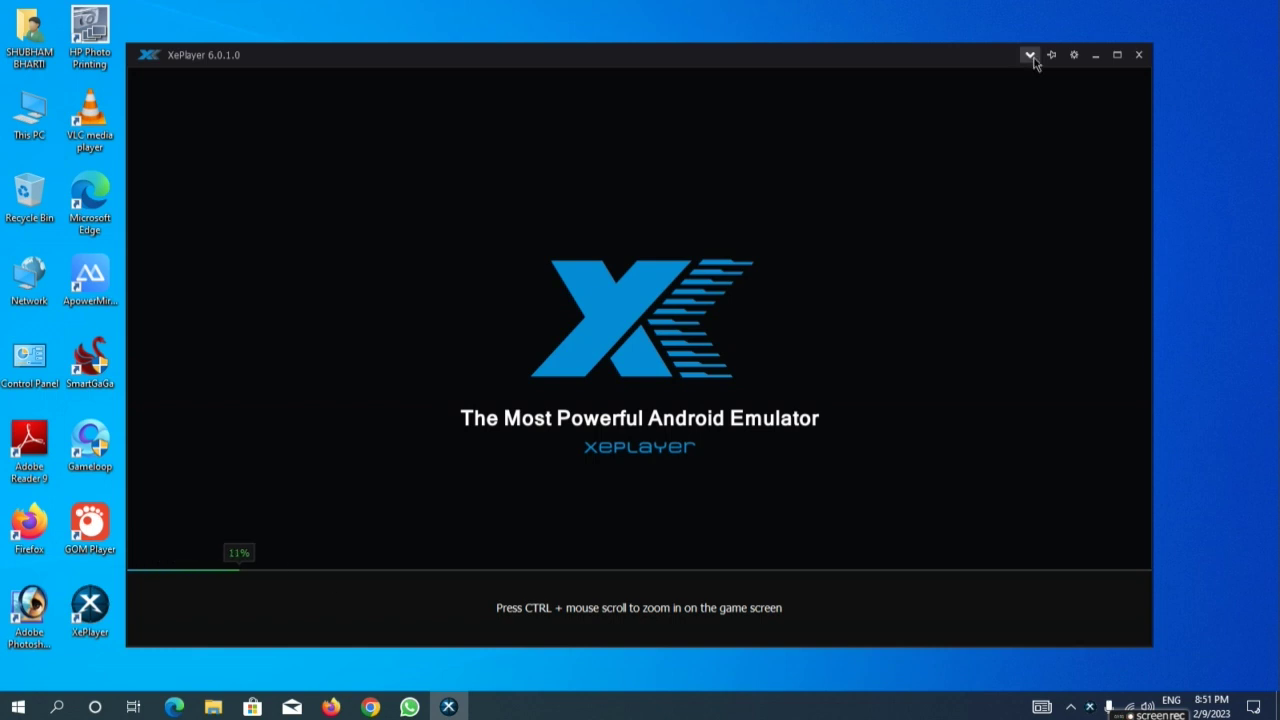
Check the system information for the processor, memory, virtualization and rendering mode while XePlayer restarts, and close it
{"action": "left_click", "coordinate": [1030, 54]}
{"action": "left_click", "coordinate": [1070, 100]}
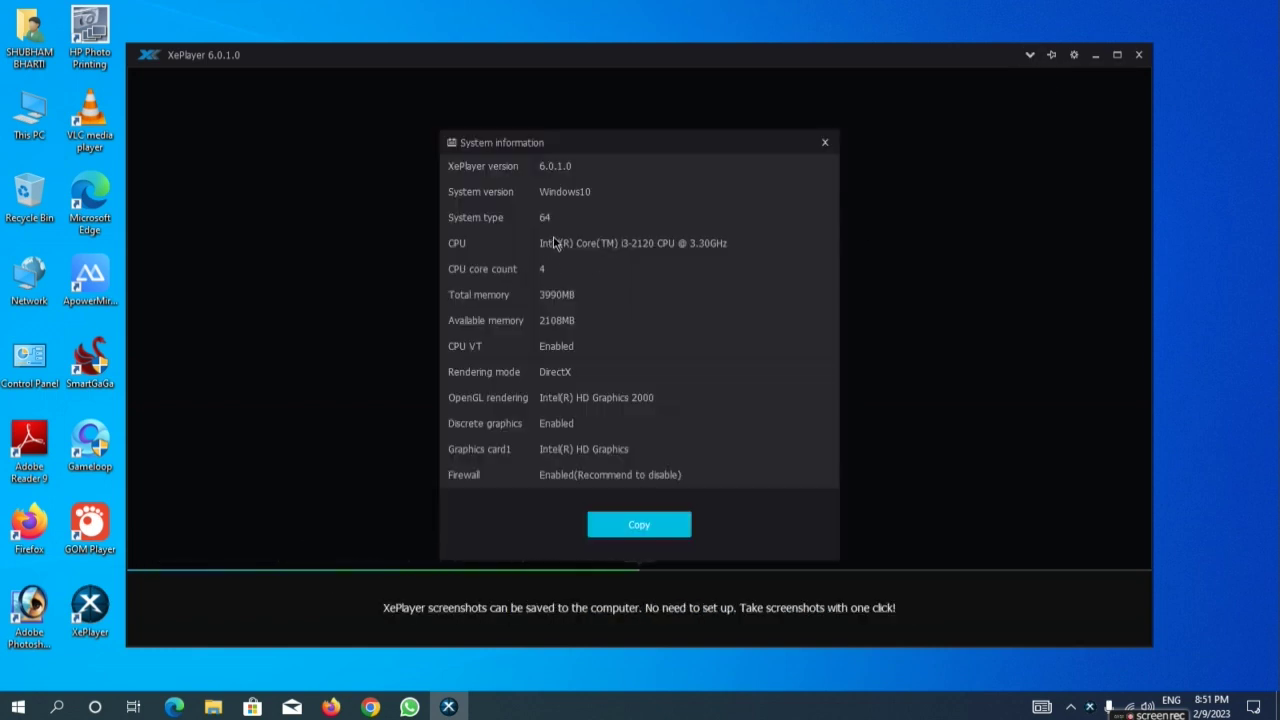
{"action": "left_click", "coordinate": [825, 142]}
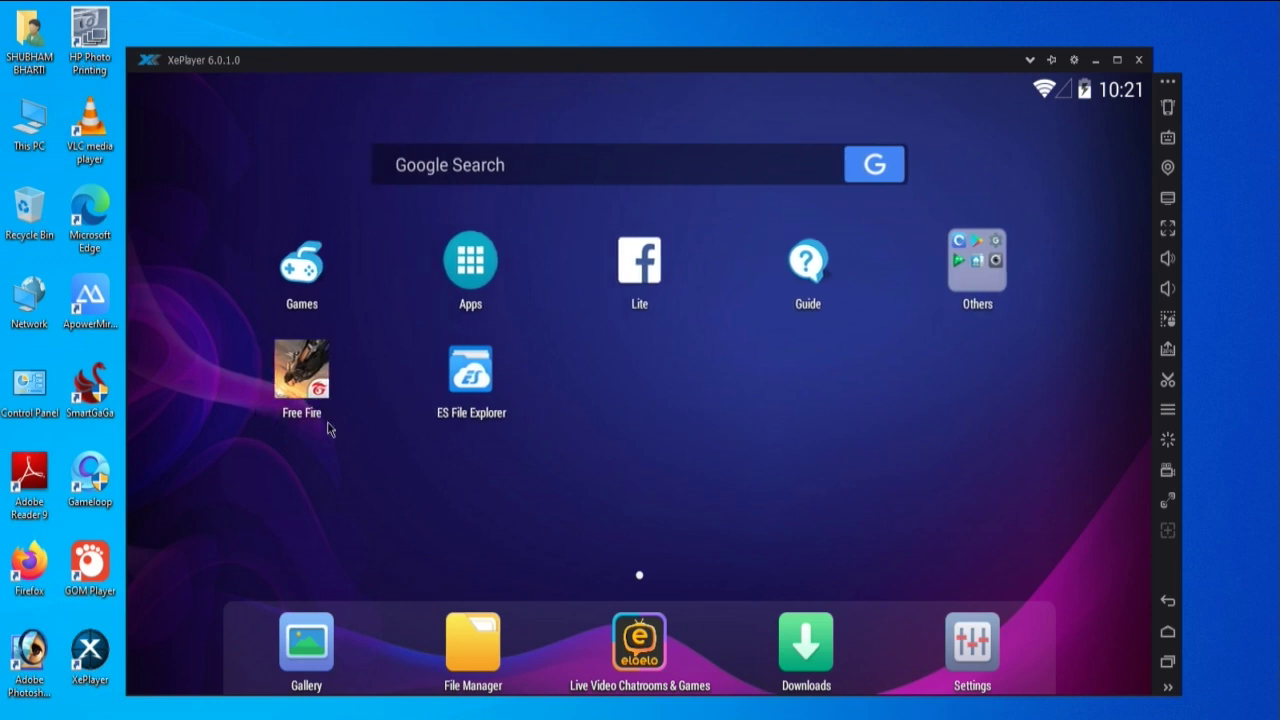
Launch Free Fire from the emulator's home screen
{"action": "left_click", "coordinate": [295, 376]}
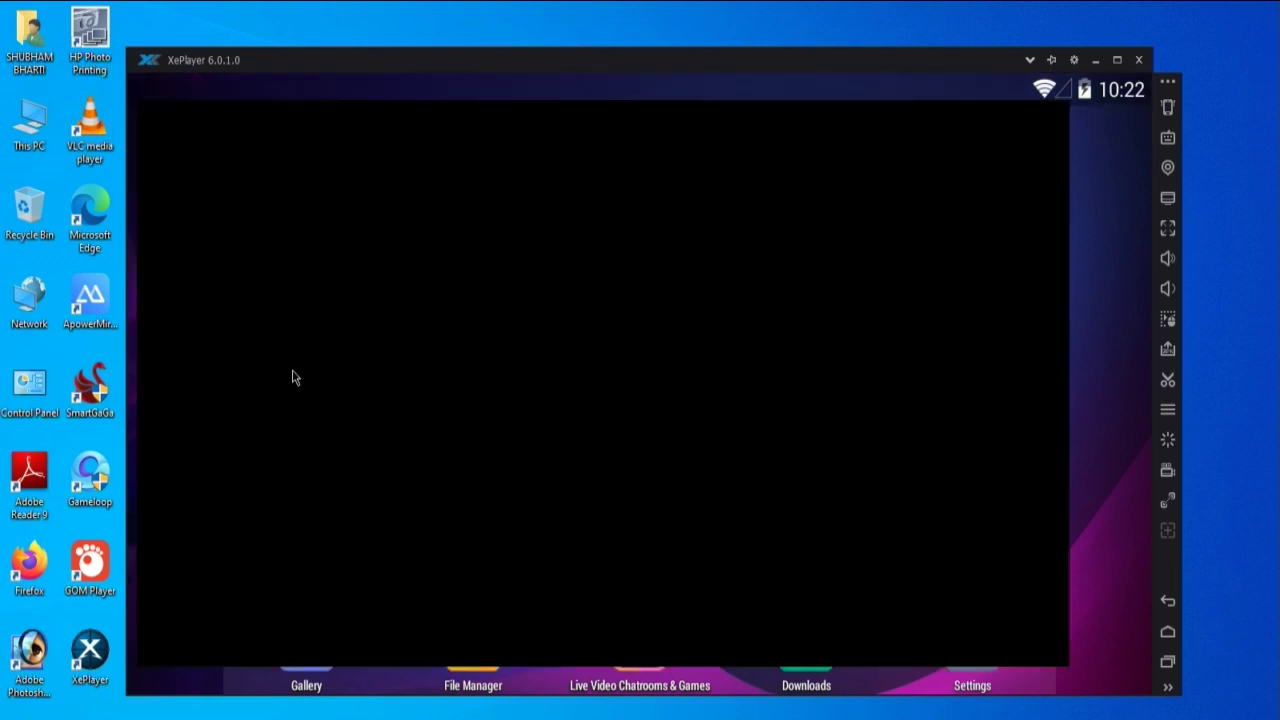